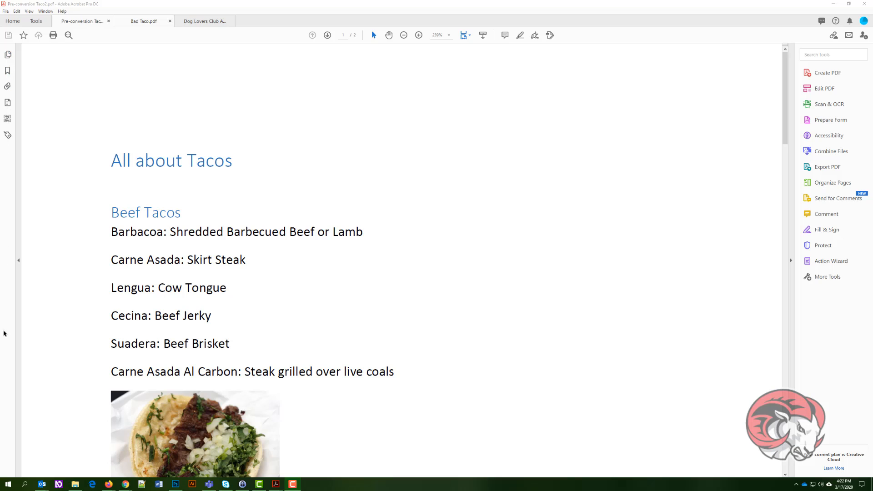
Toggle the navigation pane buttons off and on, view the Content, Order and Tags panes in turn, and close the pane
{"action": "left_click", "coordinate": [19, 260]}
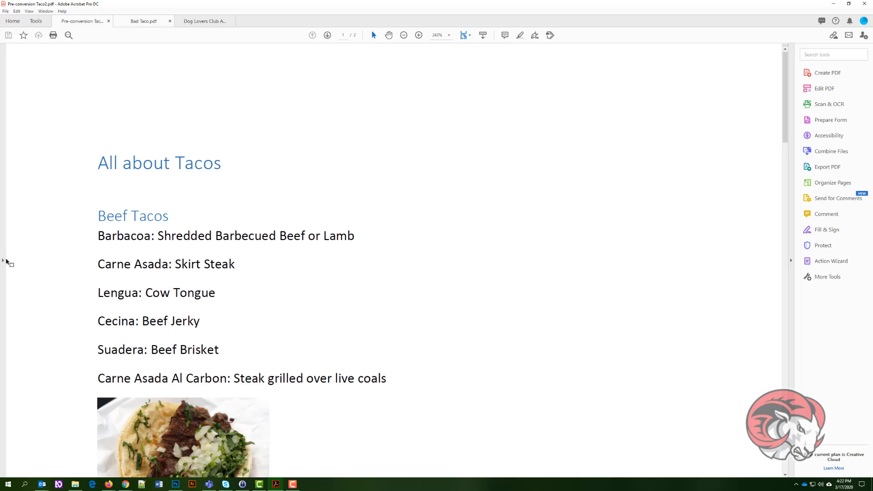
{"action": "left_click", "coordinate": [3, 262]}
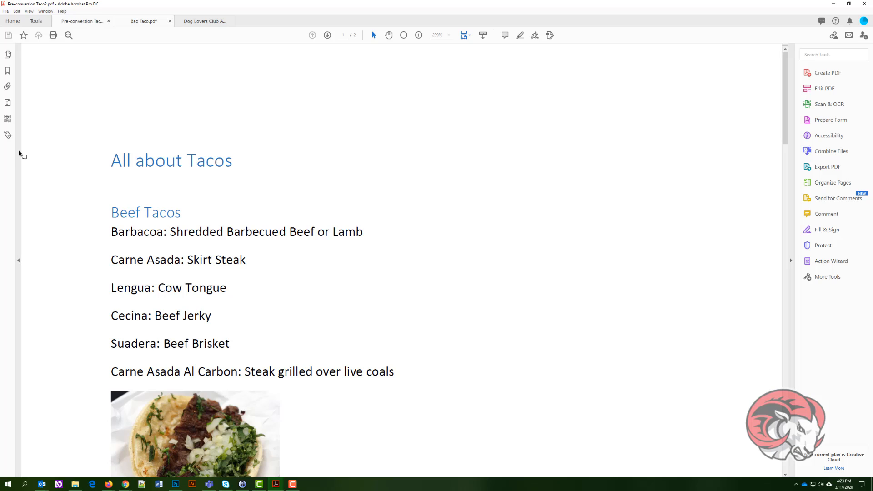
{"action": "right_click", "coordinate": [10, 173]}
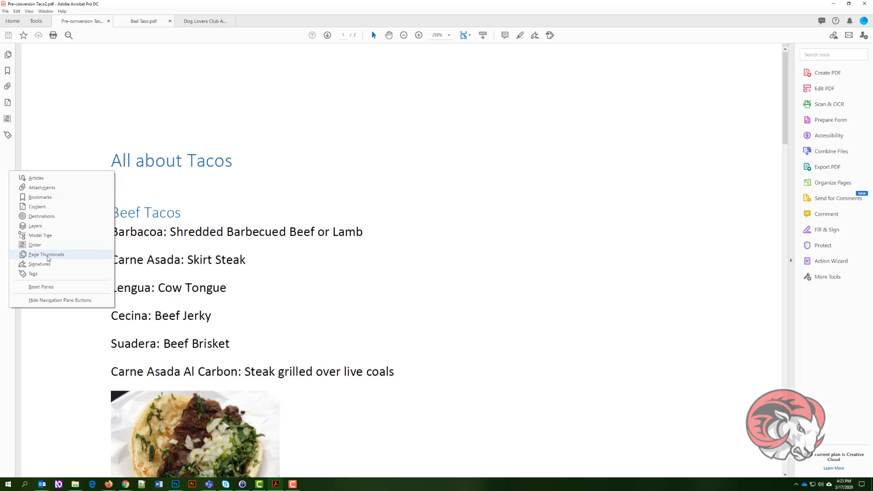
{"action": "left_click", "coordinate": [37, 208]}
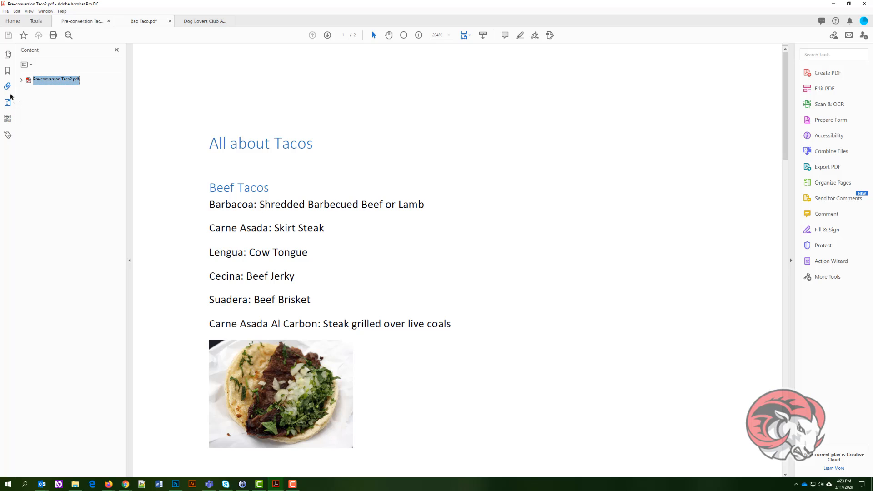
{"action": "right_click", "coordinate": [7, 181]}
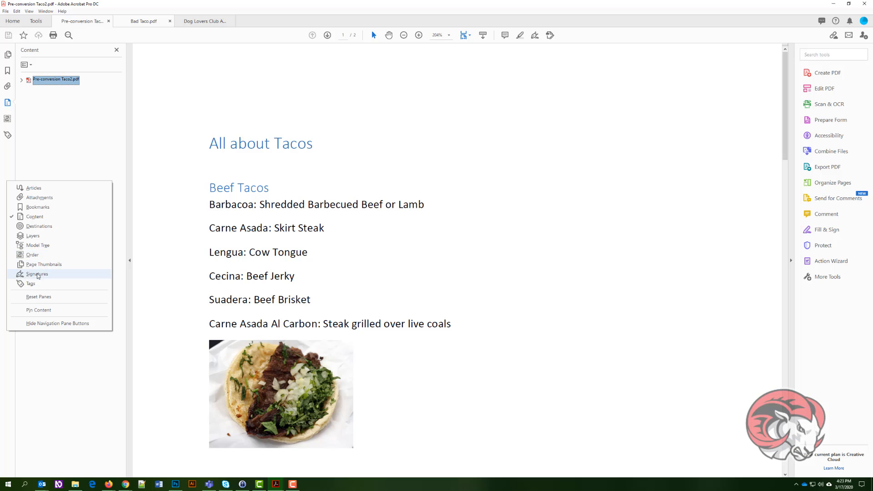
{"action": "left_click", "coordinate": [31, 255]}
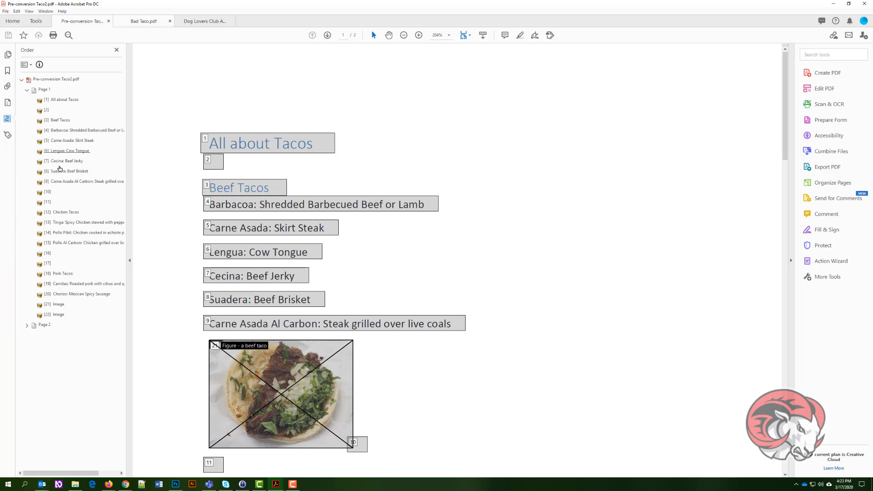
{"action": "right_click", "coordinate": [11, 182]}
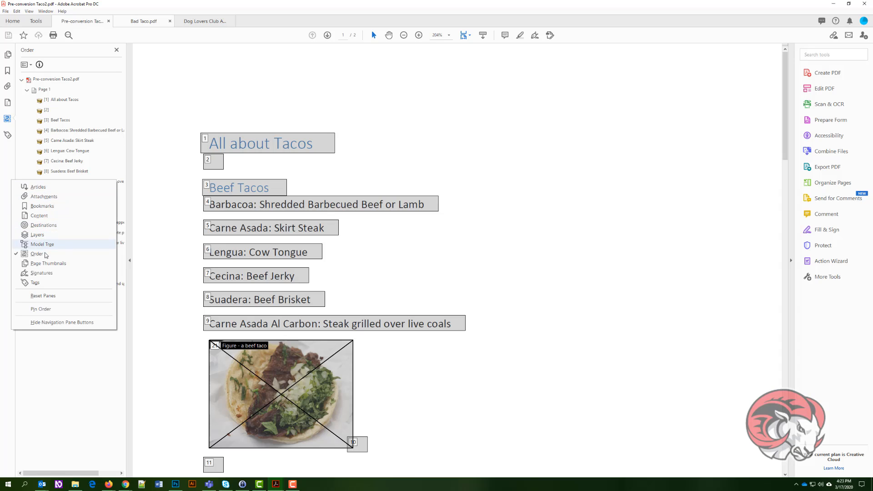
{"action": "left_click", "coordinate": [34, 284]}
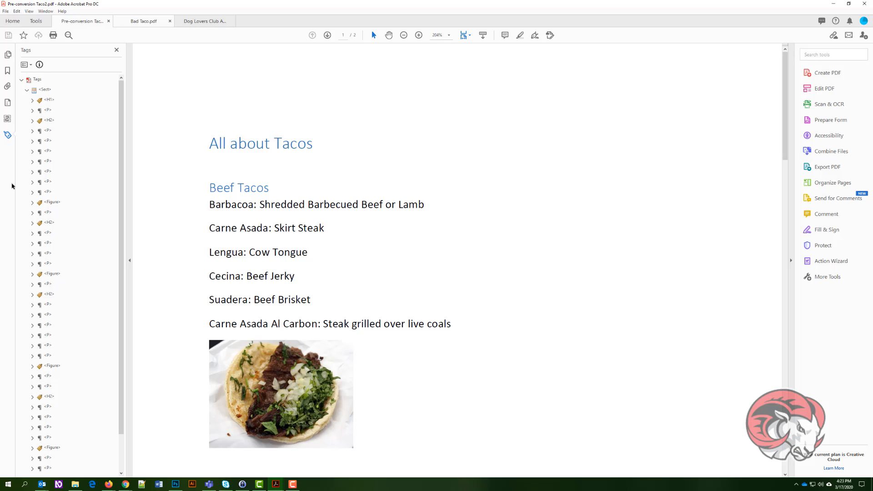
{"action": "left_click", "coordinate": [117, 51]}
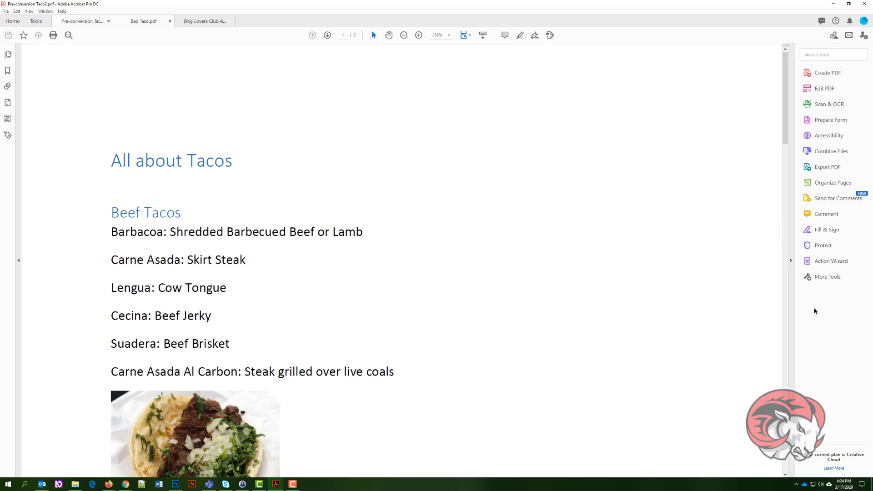
Look through the full catalogue of available tools and return to the Pre-conversion Taco2.pdf document
{"action": "left_click", "coordinate": [833, 278]}
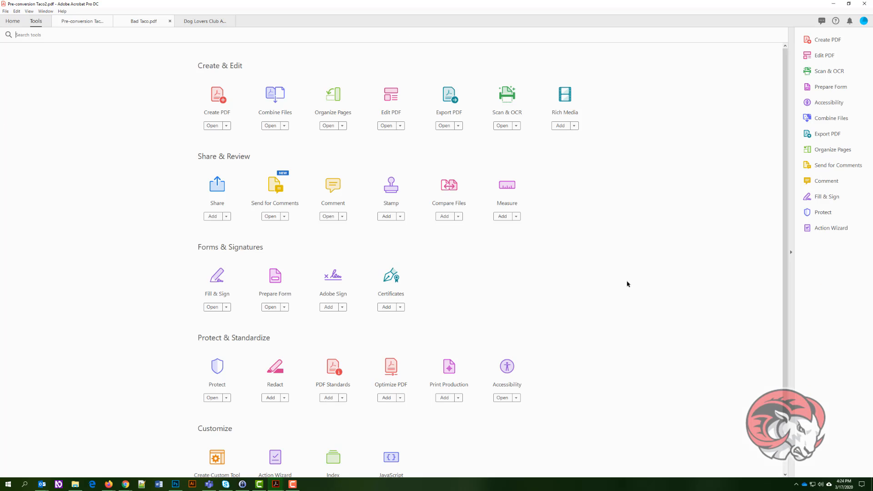
{"action": "scroll", "coordinate": [609, 304], "scroll_direction": "down", "scroll_amount": 1}
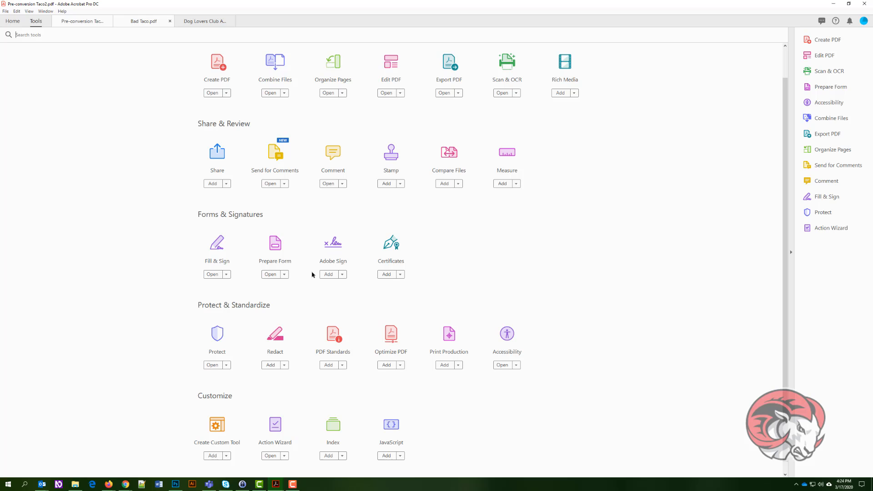
{"action": "scroll", "coordinate": [175, 226], "scroll_direction": "down", "scroll_amount": 1}
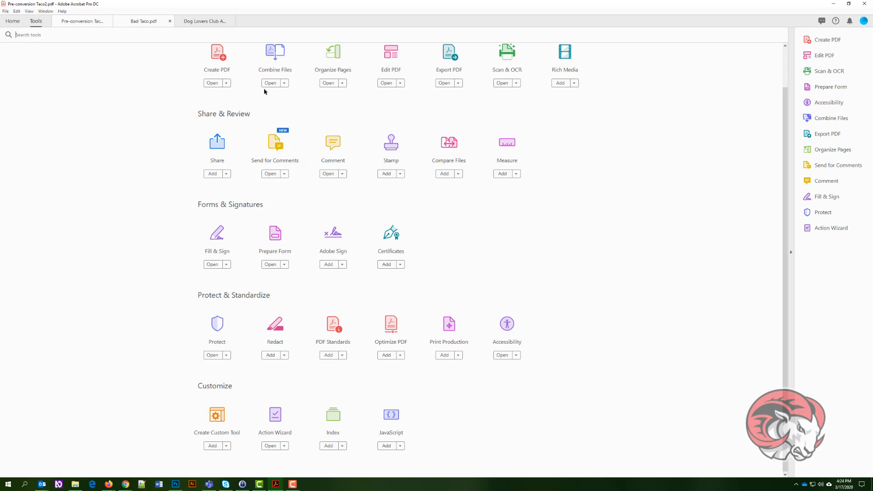
{"action": "left_click", "coordinate": [83, 23]}
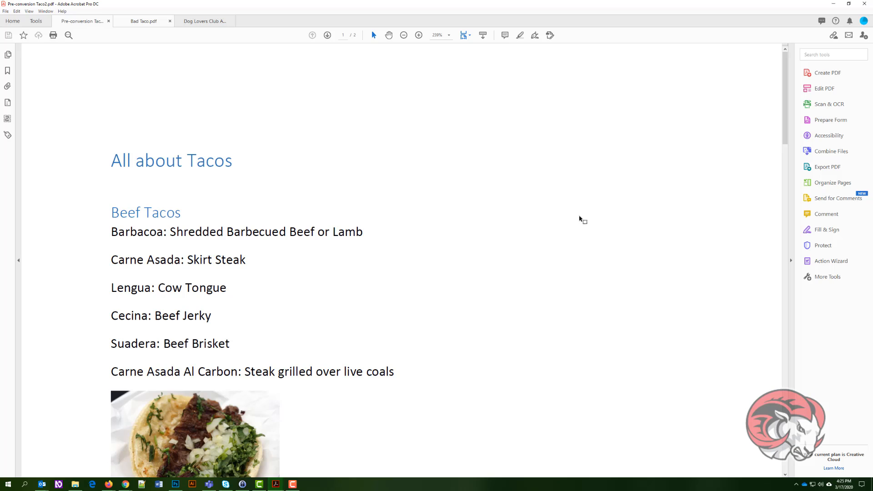
Run a full accessibility check on all pages of the document, creating an accessibility report
{"action": "left_click", "coordinate": [834, 140]}
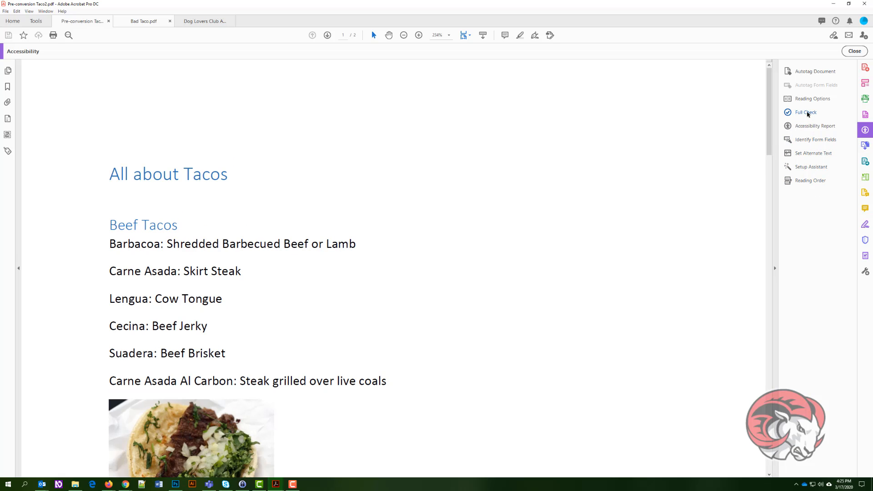
{"action": "left_click", "coordinate": [807, 114]}
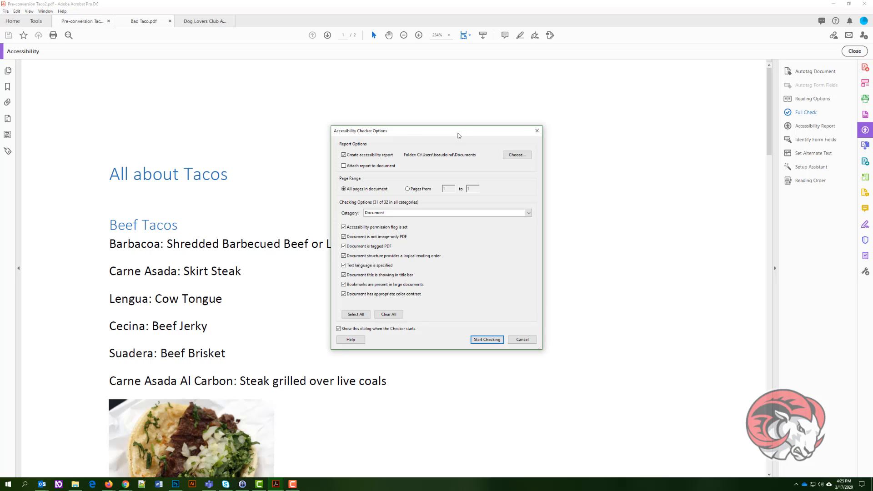
{"action": "left_click_drag", "start_coordinate": [457, 135], "coordinate": [491, 110]}
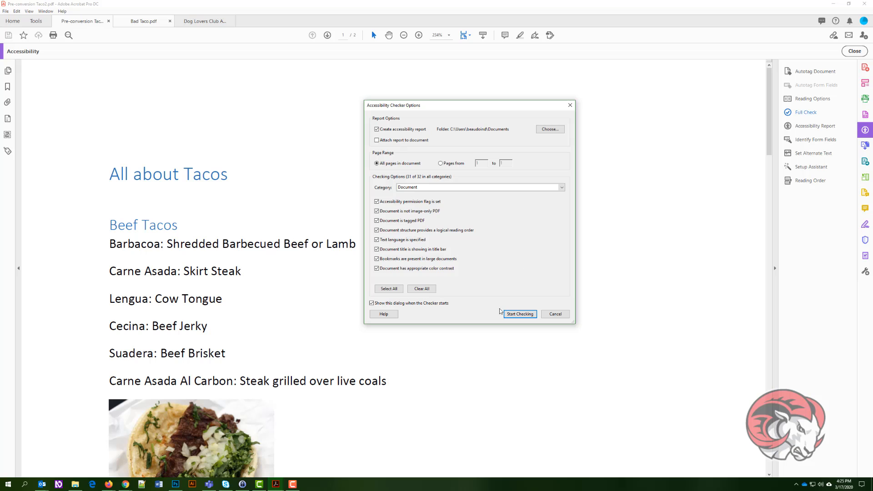
{"action": "left_click", "coordinate": [525, 315]}
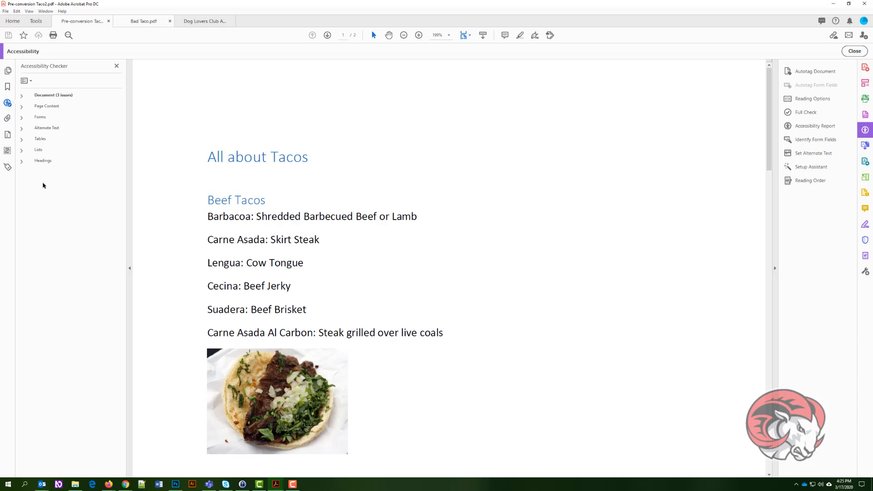
Review the Headings, Lists and Tables categories of the accessibility check and expand the Document category's results
{"action": "left_click", "coordinate": [21, 163]}
{"action": "left_click", "coordinate": [21, 163]}
{"action": "left_click", "coordinate": [21, 152]}
{"action": "left_click", "coordinate": [21, 151]}
{"action": "left_click", "coordinate": [21, 140]}
{"action": "left_click", "coordinate": [22, 140]}
{"action": "left_click", "coordinate": [22, 96]}
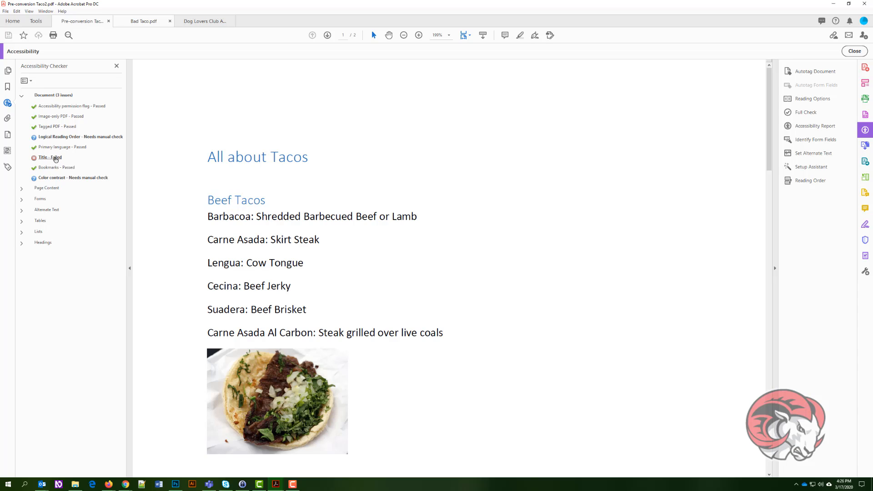
Fix the document's Title issue by turning off Leave As Is for the title and applying the description
{"action": "right_click", "coordinate": [58, 159]}
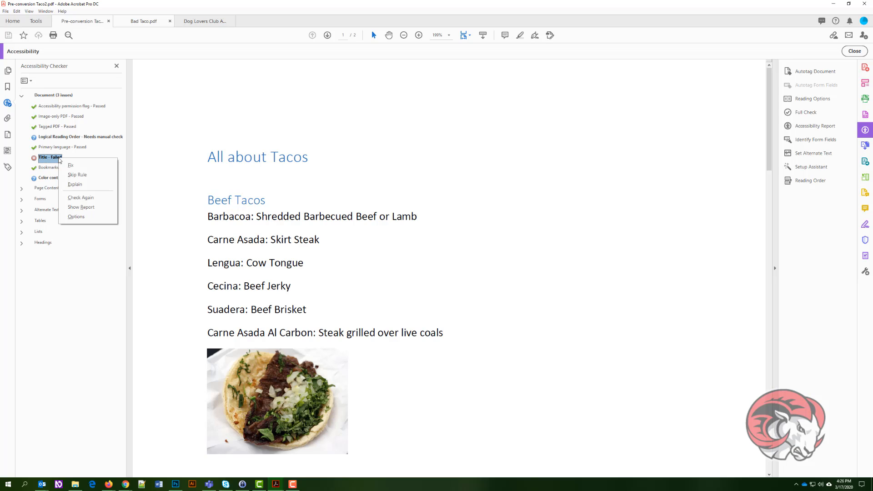
{"action": "left_click", "coordinate": [105, 166]}
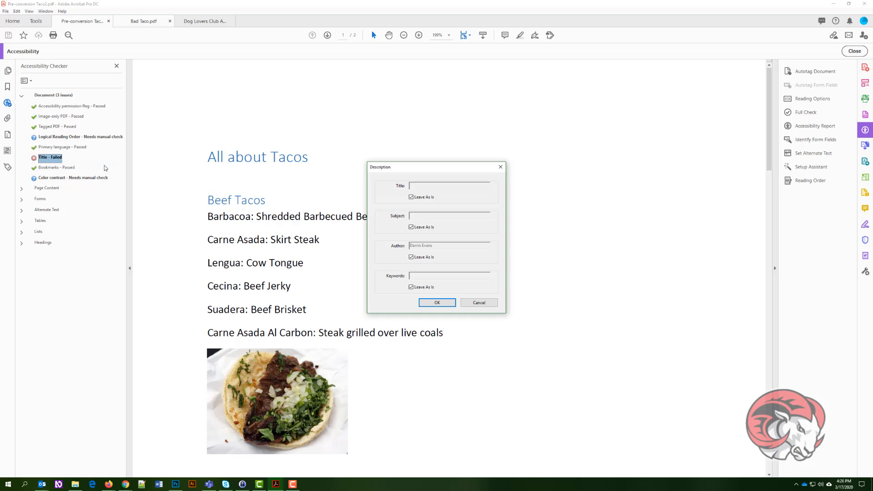
{"action": "left_click_drag", "start_coordinate": [416, 166], "coordinate": [210, 109]}
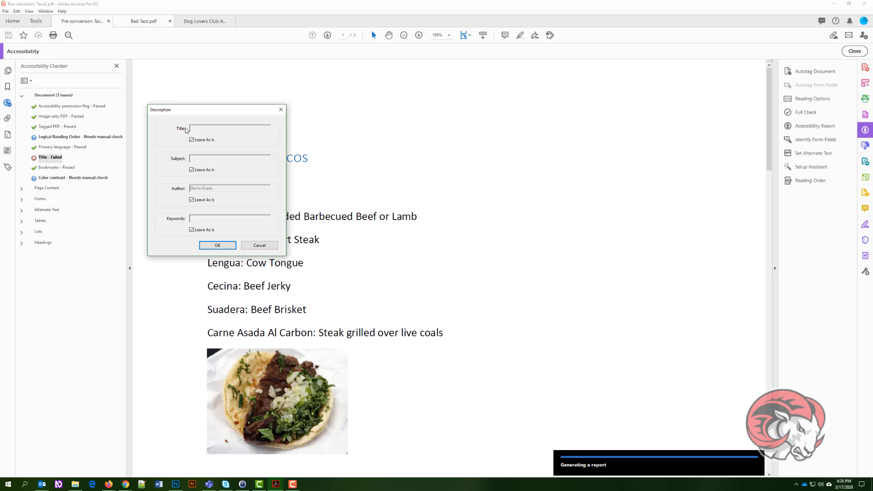
{"action": "left_click", "coordinate": [191, 140]}
{"action": "left_click", "coordinate": [230, 245]}
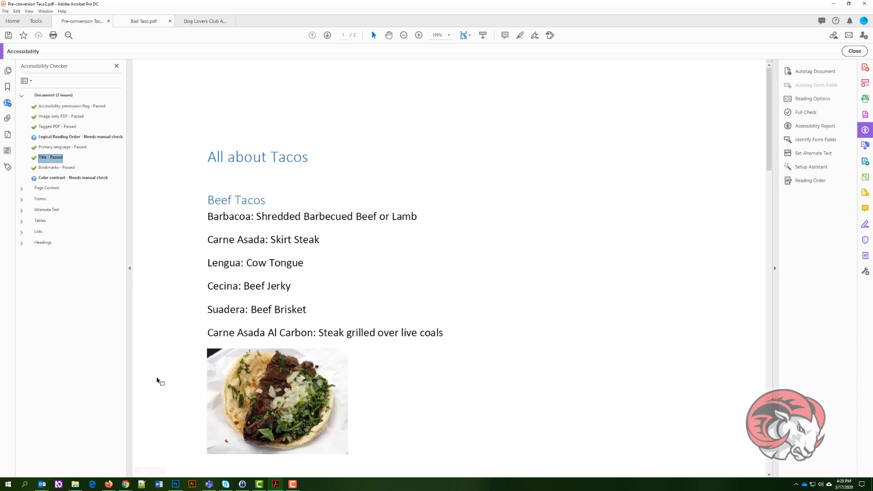
Switch to Microsoft Edge, search the web for "contrast checker" and open the WebAIM Contrast Checker
{"action": "left_click", "coordinate": [93, 484]}
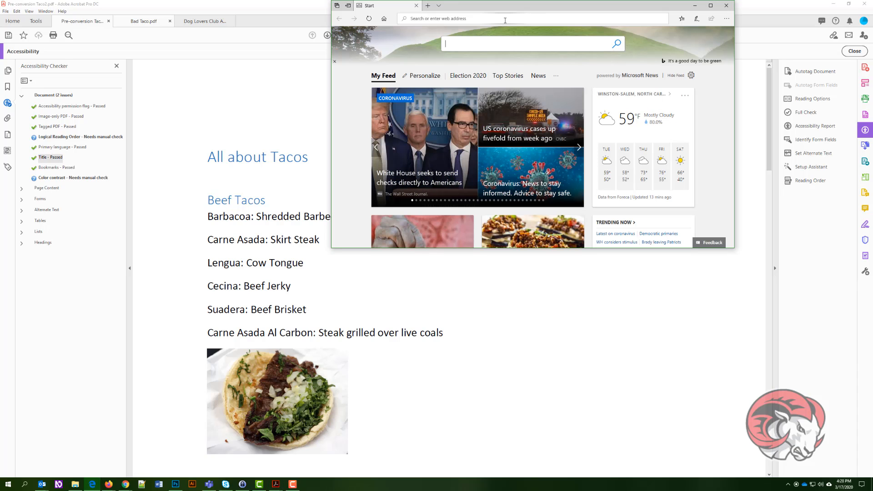
{"action": "type", "text": "cont"}
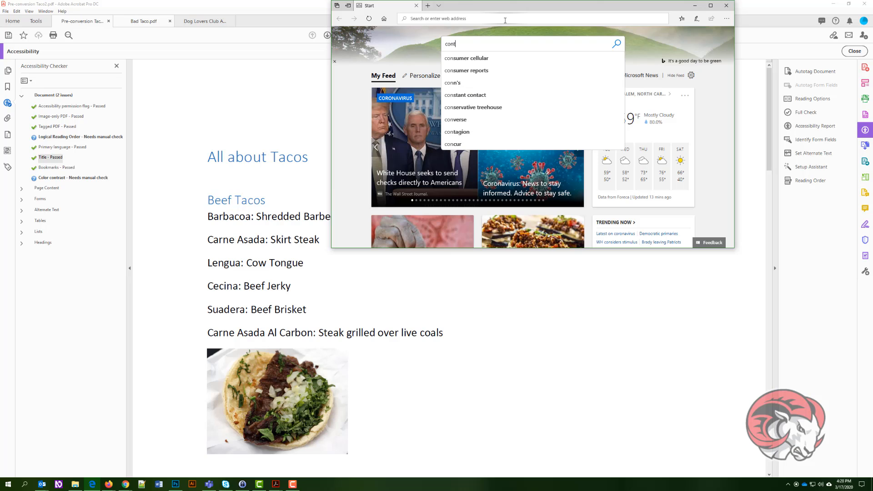
{"action": "type", "text": "rast checker"}
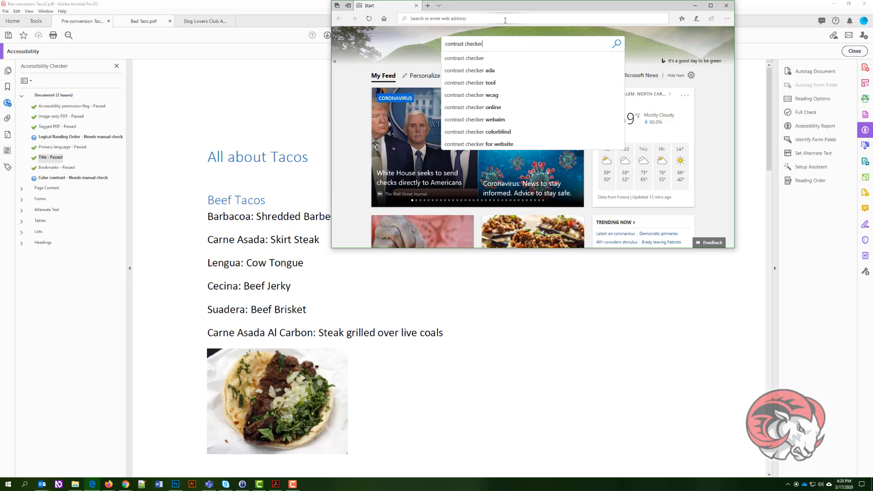
{"action": "key", "text": "Return"}
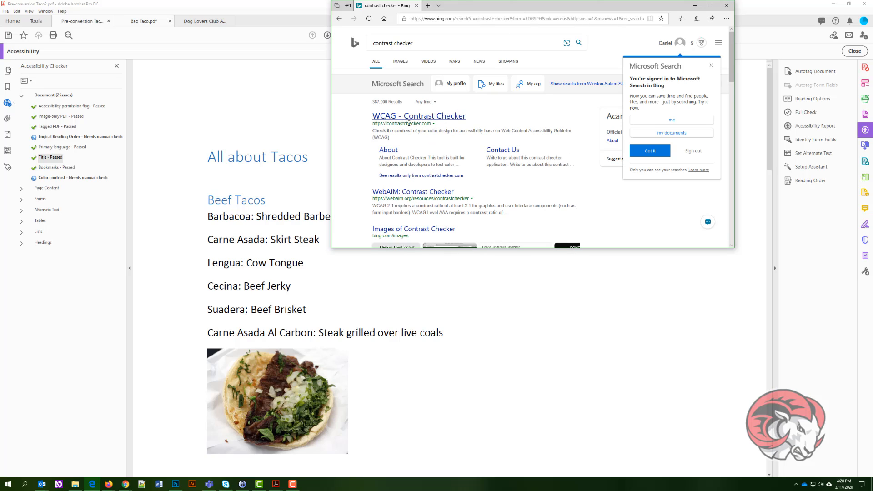
{"action": "left_click", "coordinate": [431, 193]}
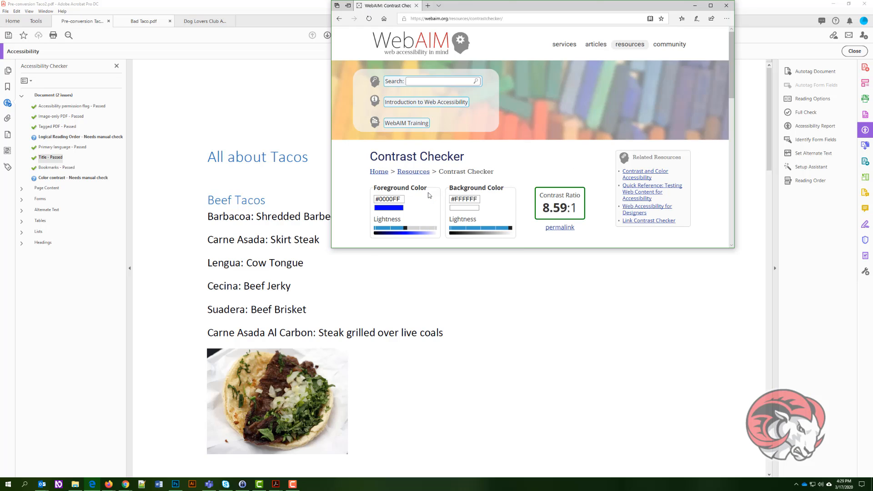
Try to change the foreground color's hue in the Contrast Checker, first to green and again to cyan
{"action": "scroll", "coordinate": [362, 167], "scroll_direction": "down", "scroll_amount": 1}
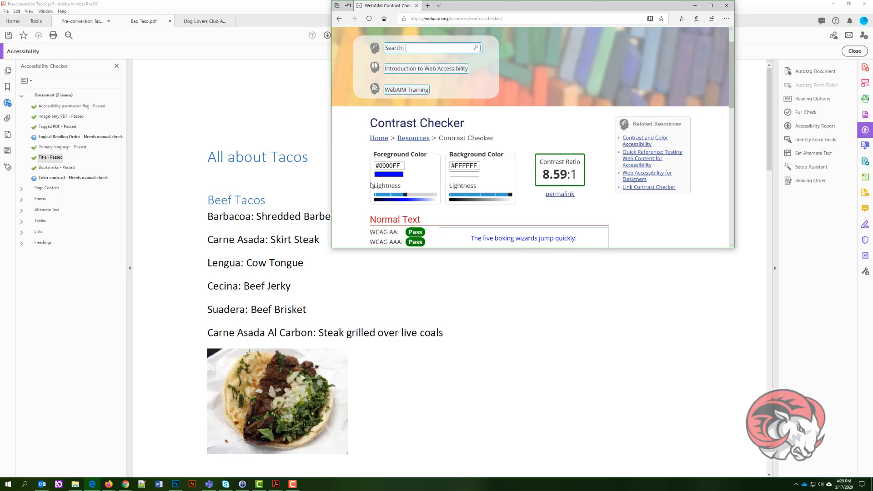
{"action": "left_click", "coordinate": [398, 175]}
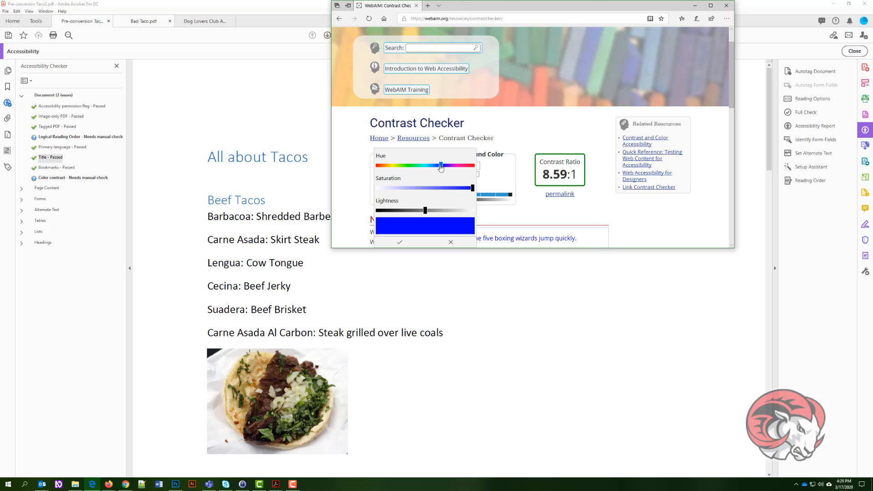
{"action": "left_click_drag", "start_coordinate": [441, 166], "coordinate": [415, 169]}
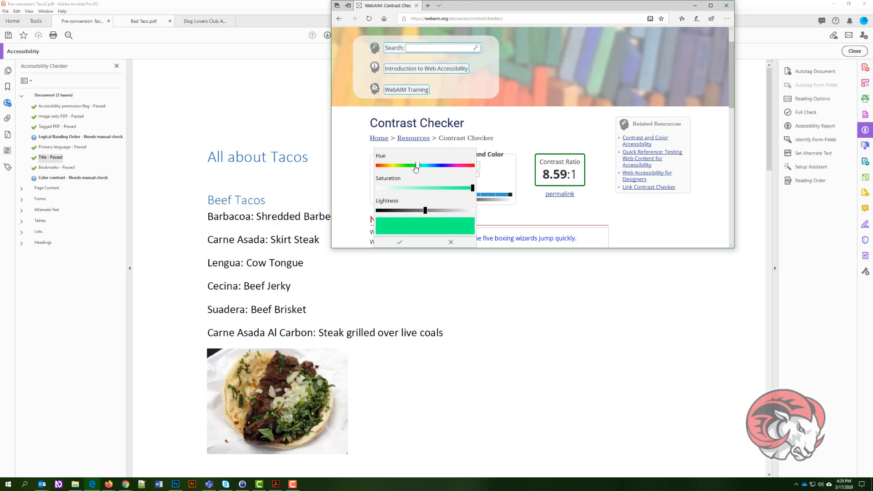
{"action": "left_click", "coordinate": [521, 149]}
{"action": "scroll", "coordinate": [359, 180], "scroll_direction": "down", "scroll_amount": 2}
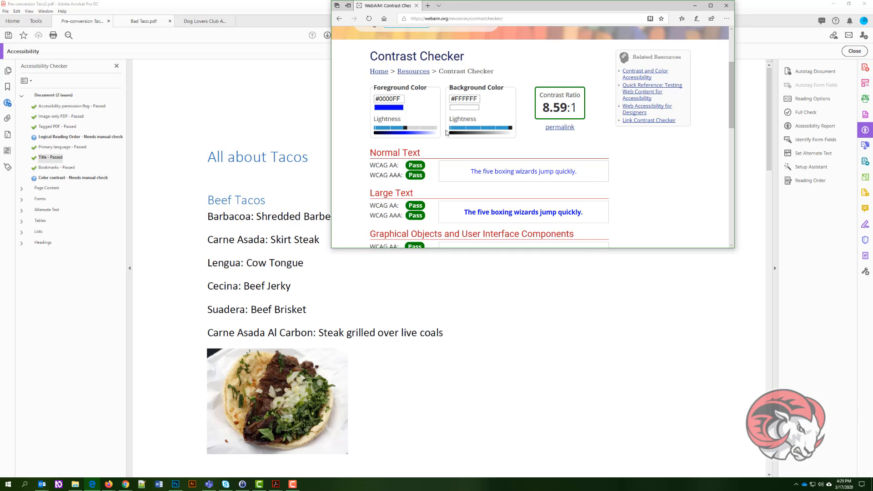
{"action": "left_click", "coordinate": [394, 111]}
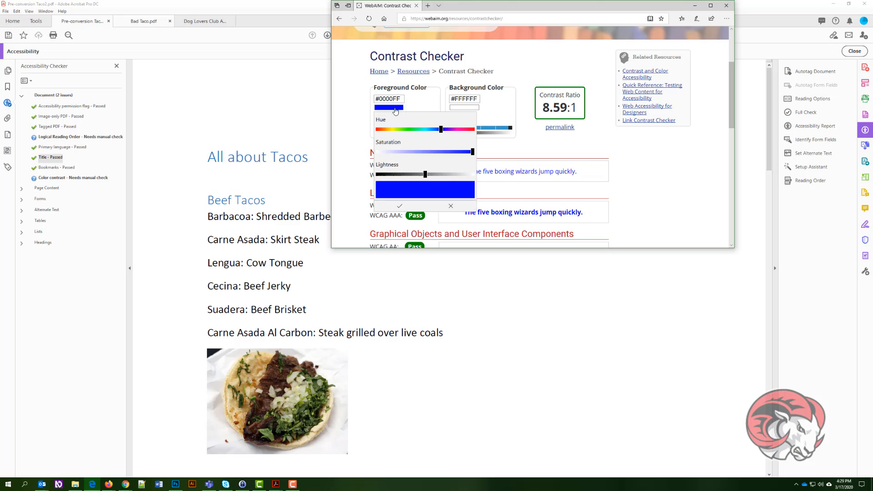
{"action": "left_click", "coordinate": [424, 130]}
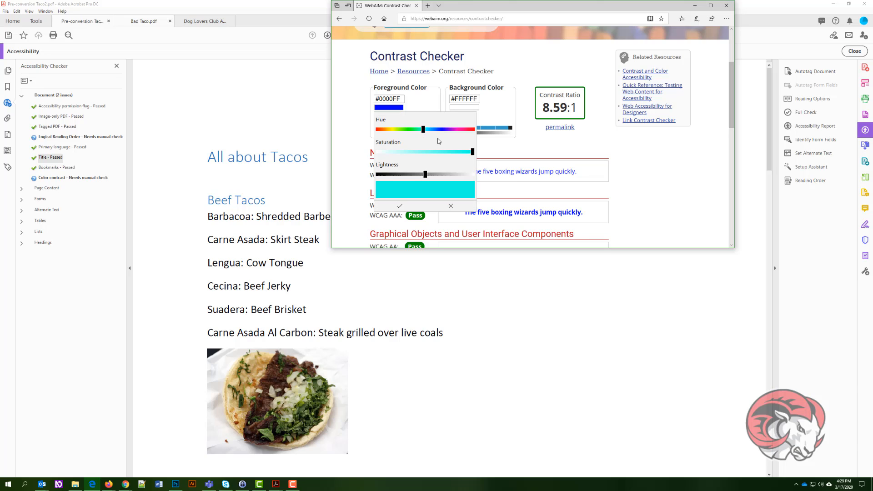
{"action": "left_click", "coordinate": [496, 146]}
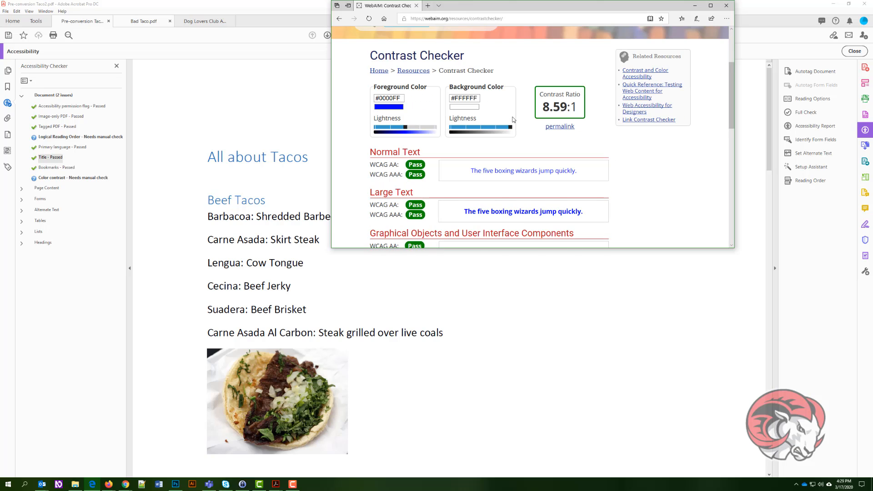
{"action": "scroll", "coordinate": [513, 119], "scroll_direction": "down", "scroll_amount": 1}
{"action": "left_click", "coordinate": [398, 75]}
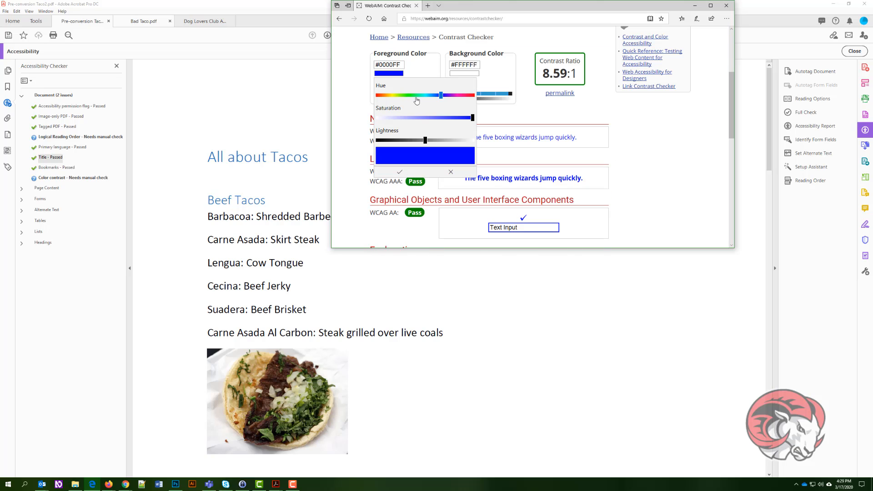
{"action": "left_click", "coordinate": [488, 110]}
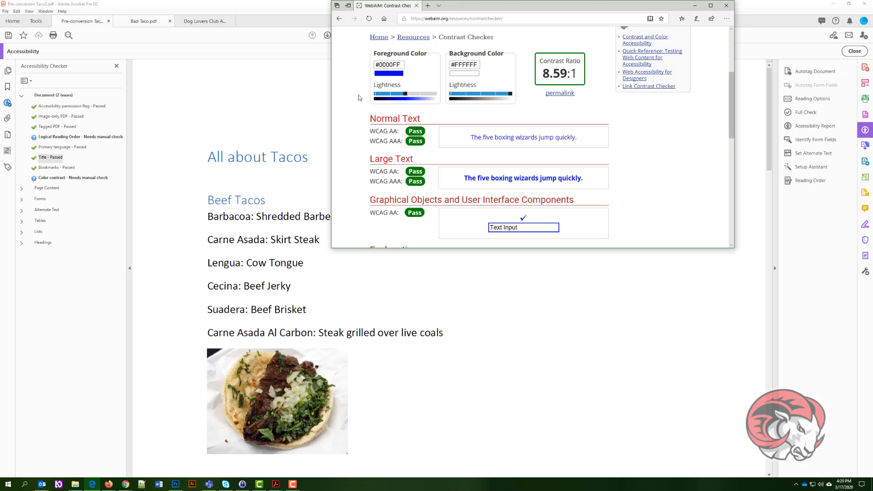
Vary the foreground color's lightness in the Contrast Checker, first to #9E9EFF, again to #4D4DFF, and finally to #2424FF
{"action": "scroll", "coordinate": [449, 143], "scroll_direction": "up", "scroll_amount": 2}
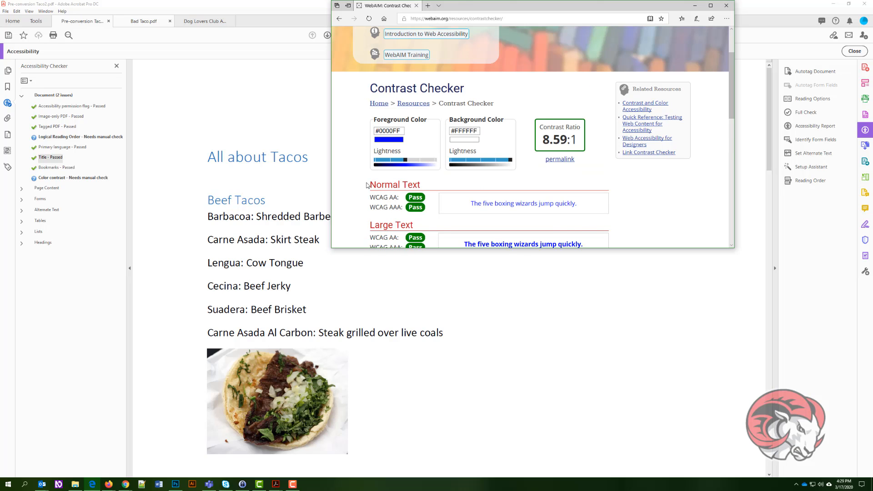
{"action": "scroll", "coordinate": [367, 185], "scroll_direction": "down", "scroll_amount": 2}
{"action": "scroll", "coordinate": [367, 186], "scroll_direction": "up", "scroll_amount": 1}
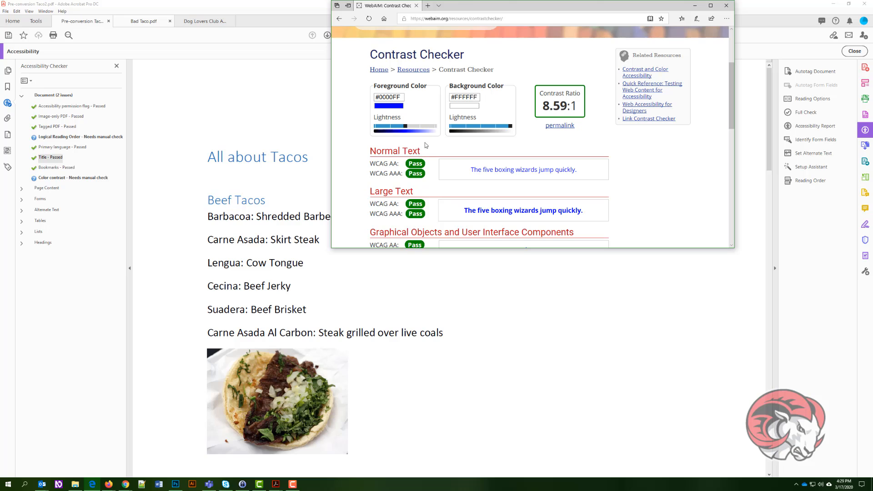
{"action": "mouse_move", "coordinate": [414, 129]}
{"action": "left_mouse_down"}
{"action": "mouse_move", "coordinate": [392, 128]}
{"action": "mouse_move", "coordinate": [423, 129]}
{"action": "left_mouse_up"}
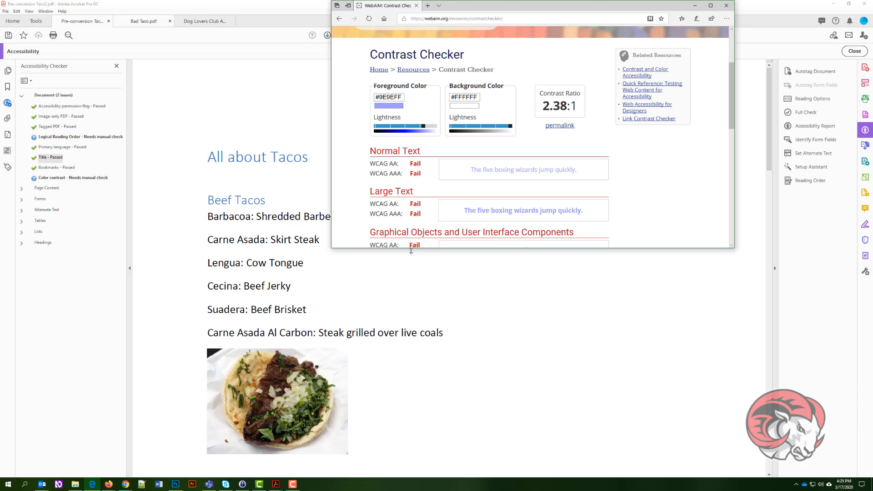
{"action": "left_click_drag", "start_coordinate": [423, 127], "coordinate": [414, 128]}
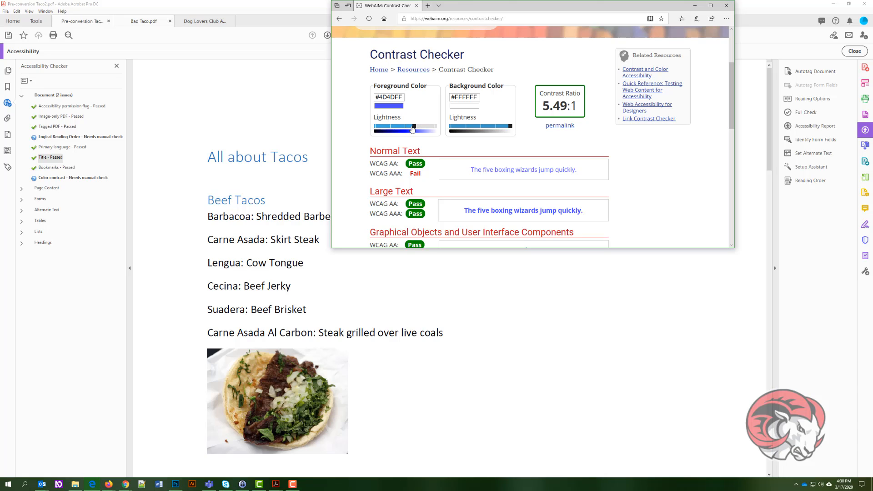
{"action": "left_click_drag", "start_coordinate": [412, 129], "coordinate": [410, 130]}
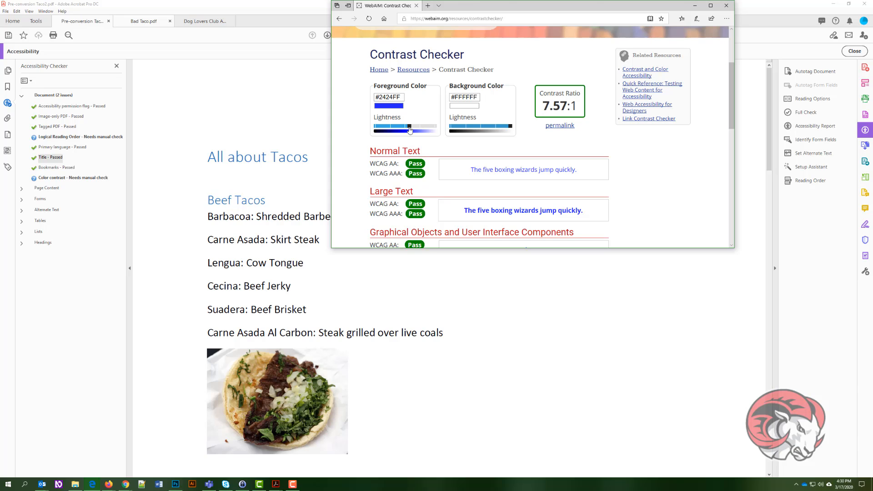
Close the browser and mark the Color contrast check as passed in Acrobat's accessibility results
{"action": "left_click", "coordinate": [726, 7]}
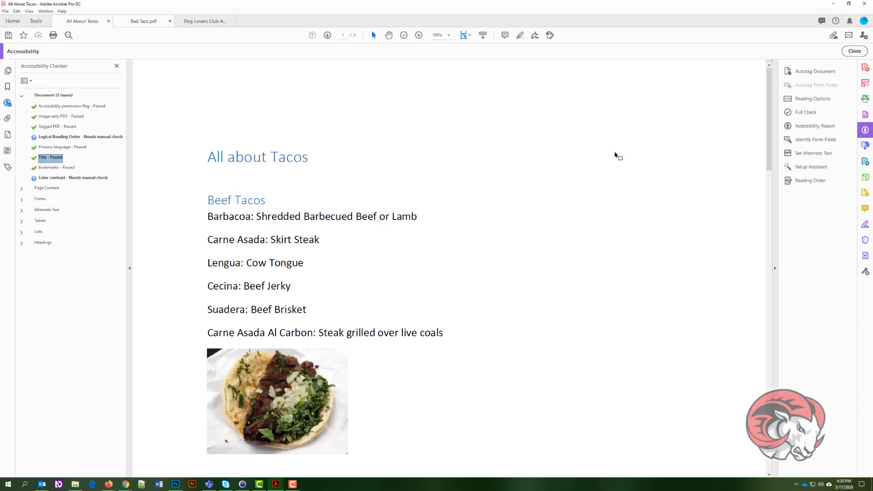
{"action": "right_click", "coordinate": [73, 178]}
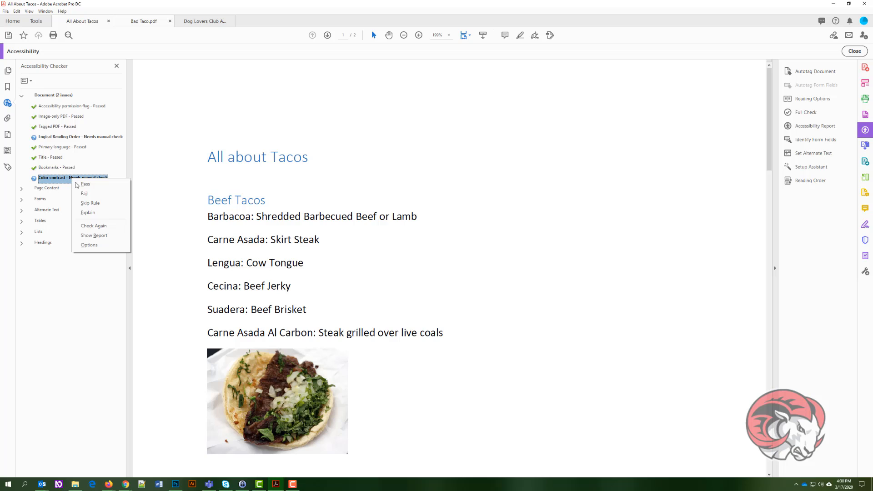
{"action": "left_click", "coordinate": [85, 185]}
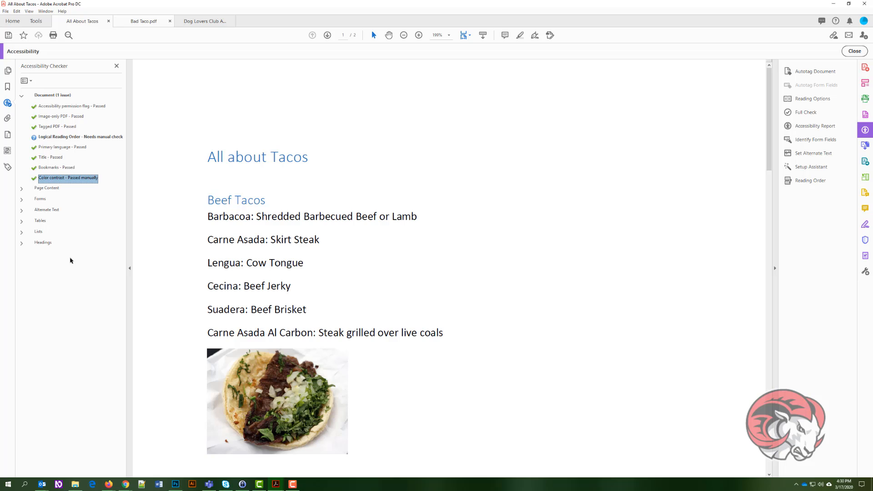
Open the document's content reading order and move the beef taco image directly after the Carne Asada Al Carbon line on page 1
{"action": "left_click", "coordinate": [7, 152]}
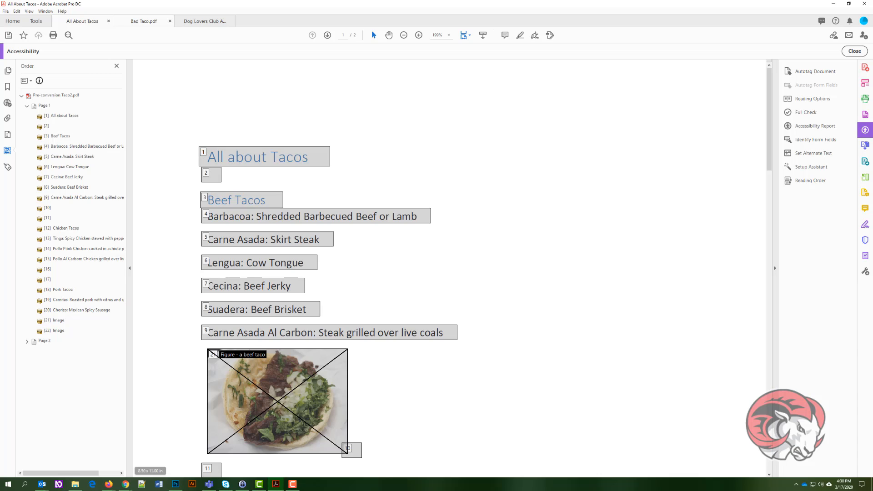
{"action": "mouse_move", "coordinate": [238, 381]}
{"action": "scroll", "coordinate": [168, 269], "scroll_direction": "down", "scroll_amount": 1}
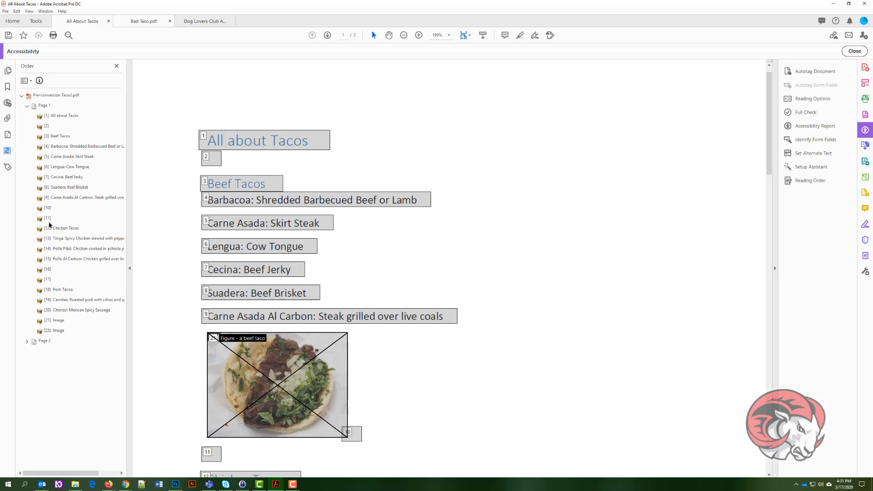
{"action": "left_click", "coordinate": [55, 320]}
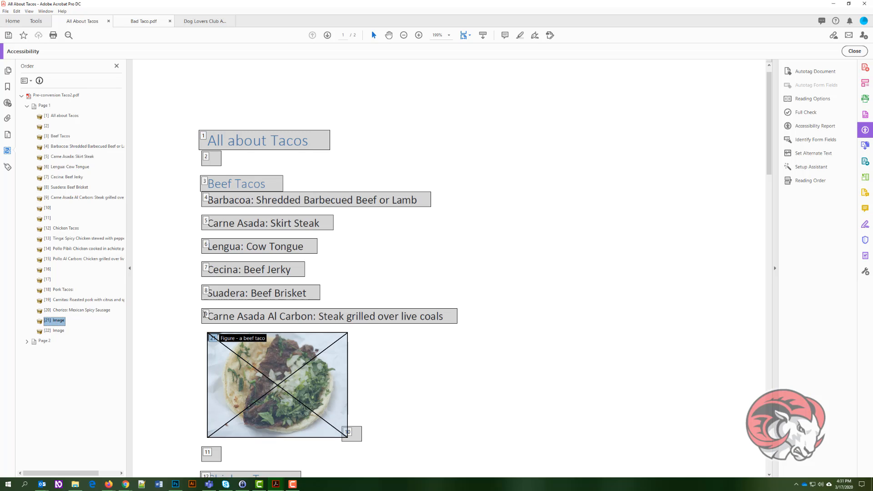
{"action": "left_click", "coordinate": [205, 314]}
{"action": "left_click", "coordinate": [213, 342]}
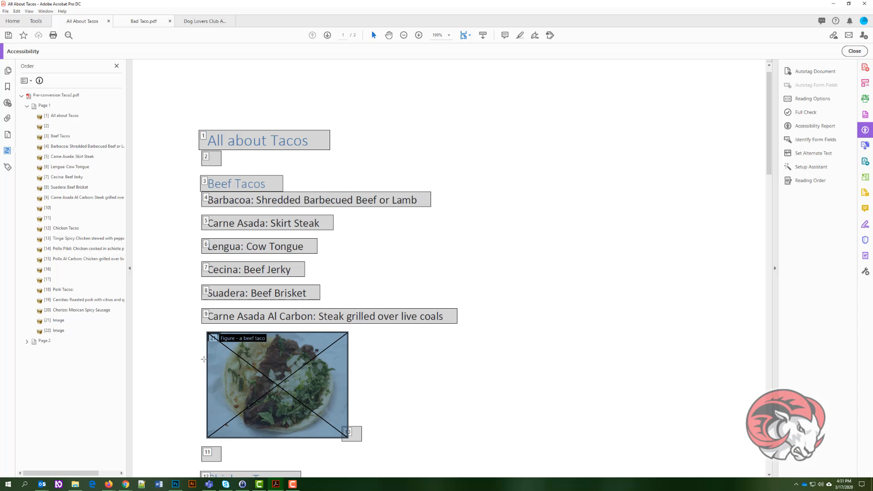
{"action": "left_click", "coordinate": [59, 323]}
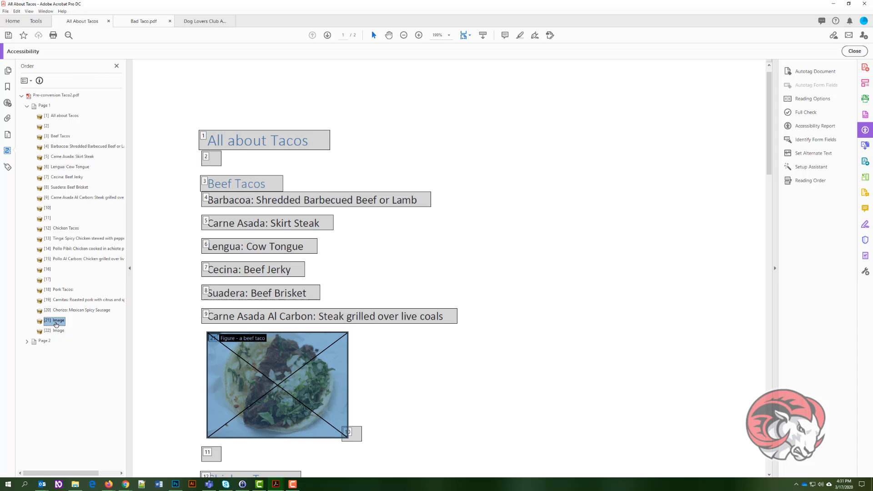
{"action": "left_click_drag", "start_coordinate": [58, 321], "coordinate": [64, 205]}
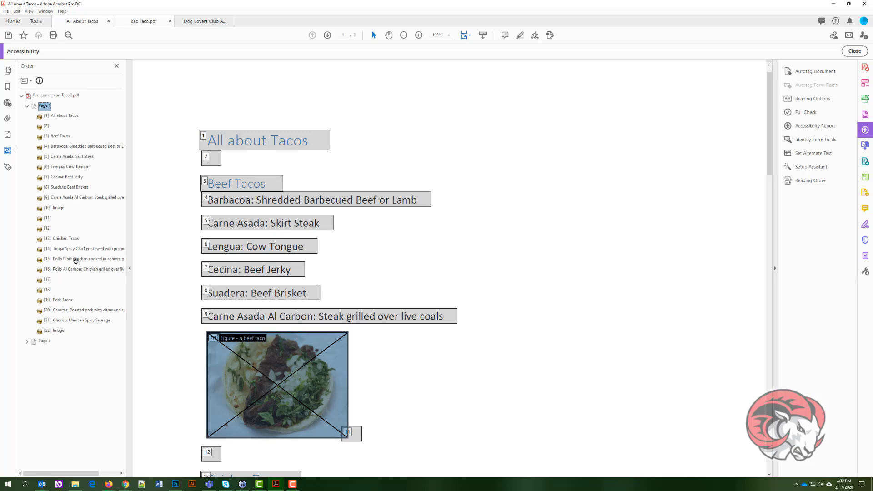
{"action": "left_click", "coordinate": [212, 340]}
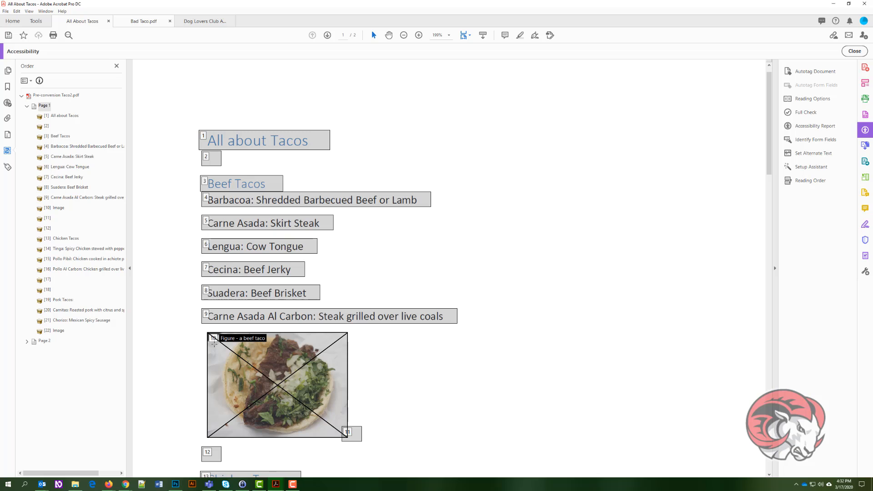
Move the chicken taco image directly after the Pollo Al Carbon line in page 1's reading order
{"action": "scroll", "coordinate": [177, 334], "scroll_direction": "down", "scroll_amount": 2}
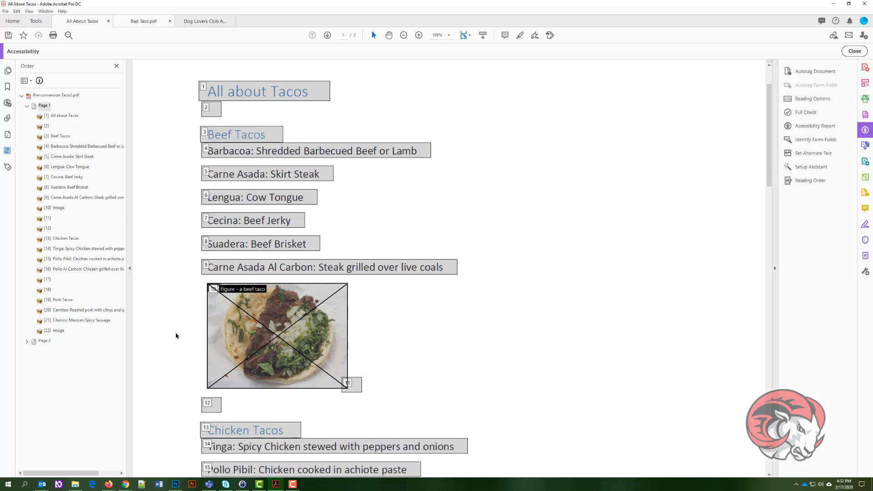
{"action": "scroll", "coordinate": [176, 336], "scroll_direction": "down", "scroll_amount": 8}
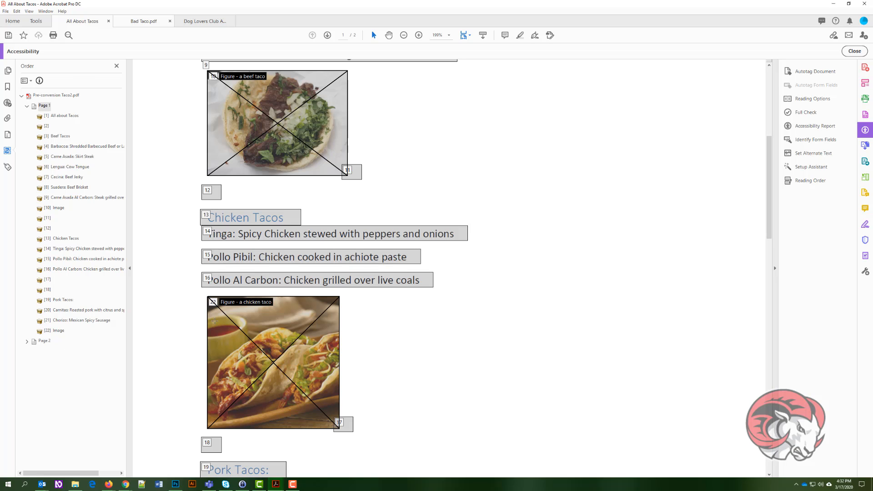
{"action": "left_click_drag", "start_coordinate": [61, 330], "coordinate": [60, 276]}
Move the pork taco image directly after the Al Pastor line in page 2's reading order
{"action": "scroll", "coordinate": [159, 296], "scroll_direction": "down", "scroll_amount": 8}
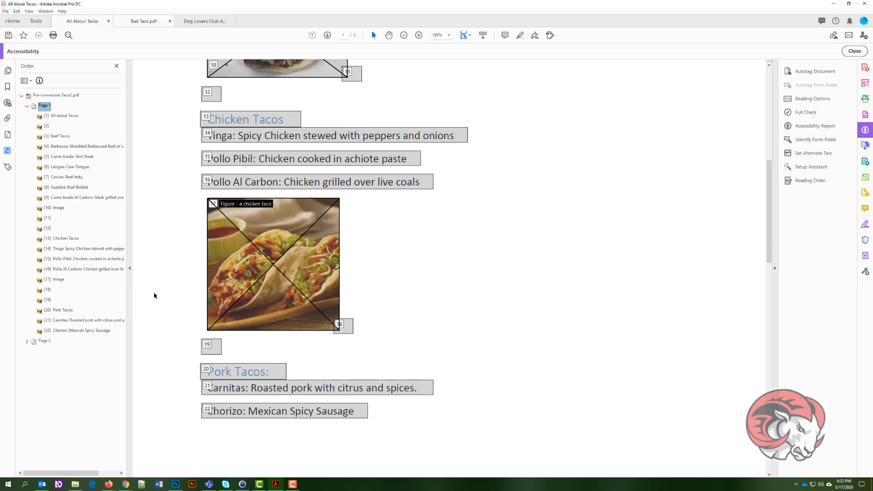
{"action": "scroll", "coordinate": [158, 295], "scroll_direction": "down", "scroll_amount": 3}
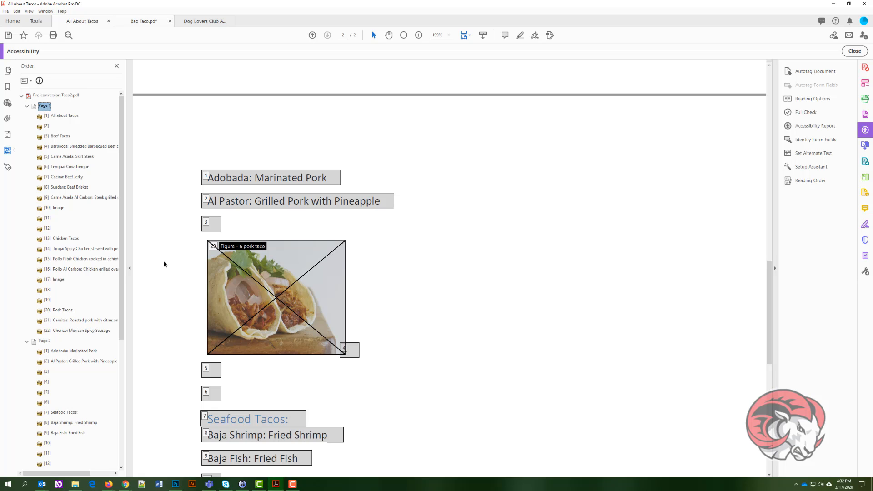
{"action": "scroll", "coordinate": [82, 293], "scroll_direction": "down", "scroll_amount": 1}
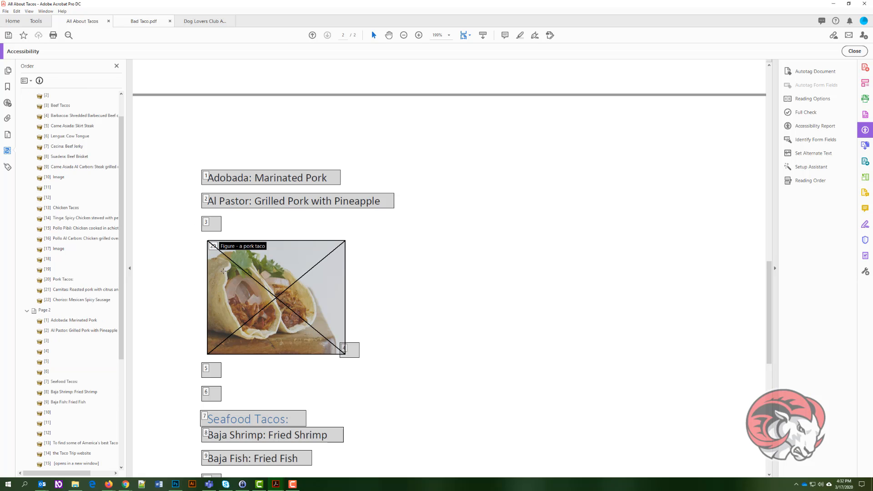
{"action": "scroll", "coordinate": [170, 263], "scroll_direction": "down", "scroll_amount": 1}
{"action": "scroll", "coordinate": [91, 309], "scroll_direction": "down", "scroll_amount": 5}
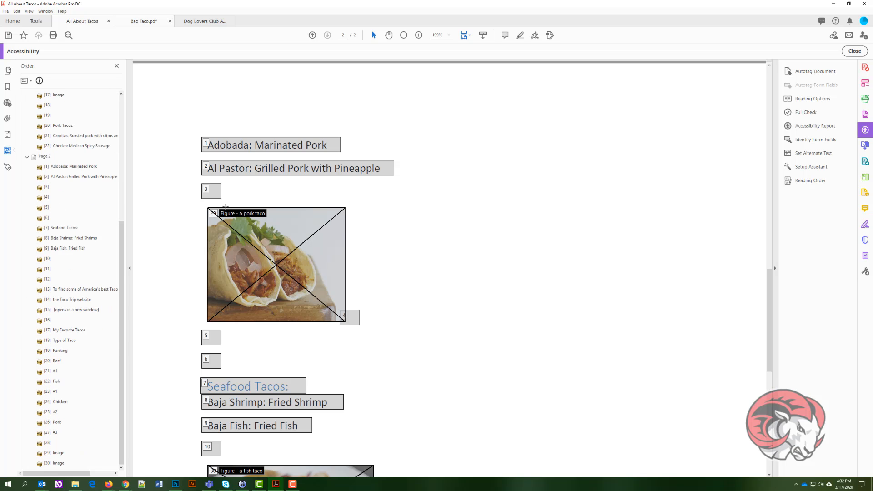
{"action": "left_click", "coordinate": [55, 454]}
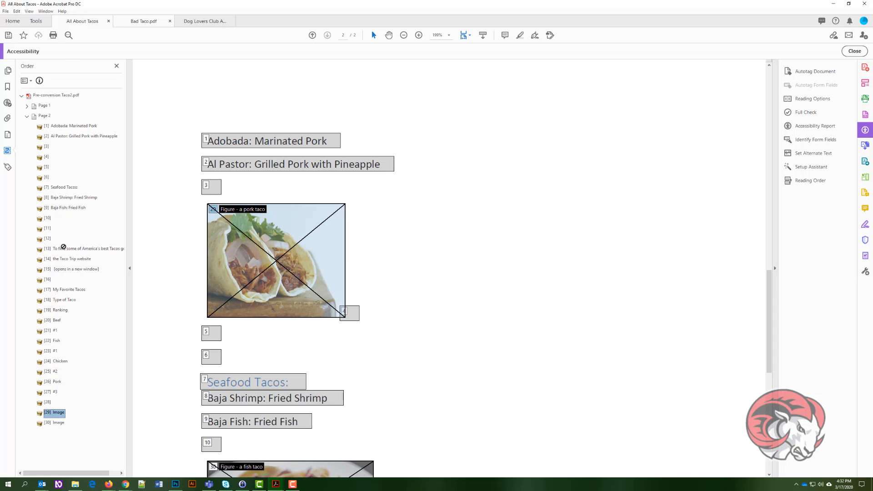
{"action": "left_click_drag", "start_coordinate": [57, 191], "coordinate": [54, 141]}
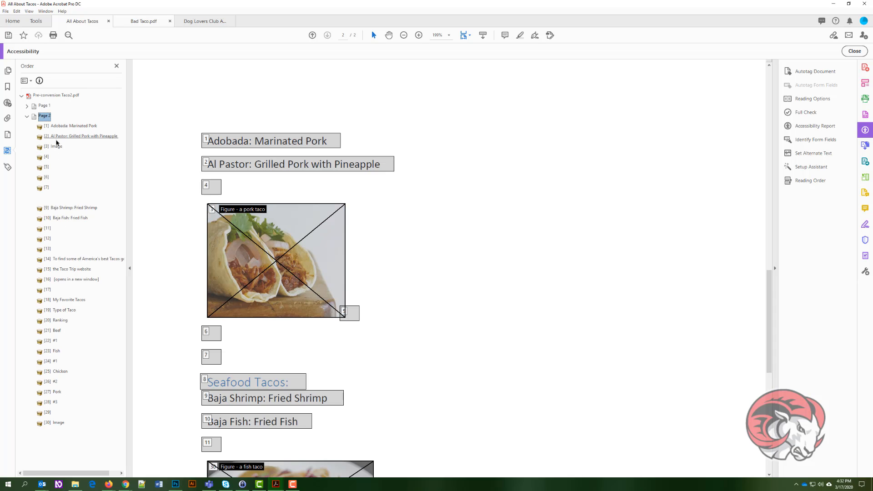
Move the fish taco image directly after the Baja Fish line in page 2's reading order
{"action": "scroll", "coordinate": [161, 325], "scroll_direction": "down", "scroll_amount": 4}
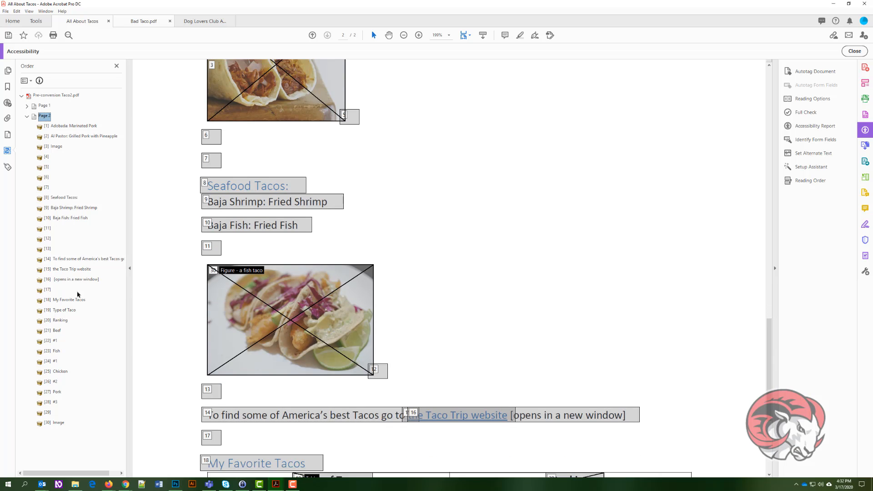
{"action": "left_click_drag", "start_coordinate": [59, 423], "coordinate": [56, 225]}
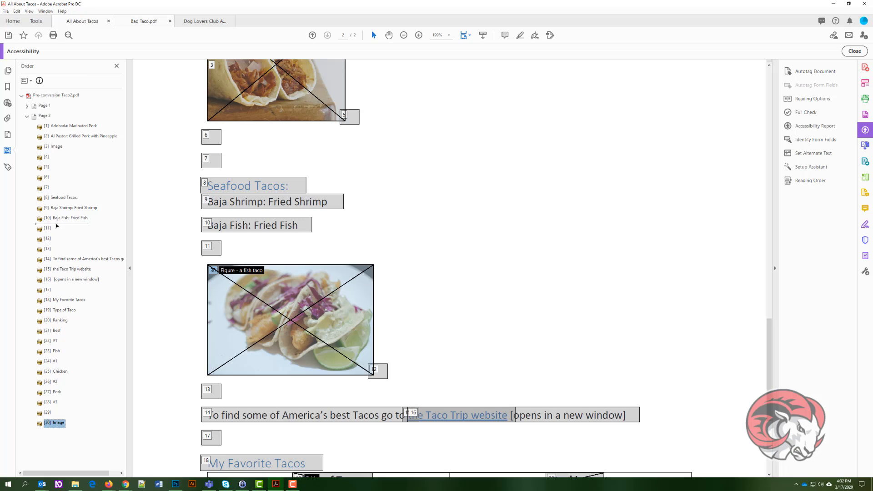
{"action": "left_click_drag", "start_coordinate": [56, 226], "coordinate": [56, 226]}
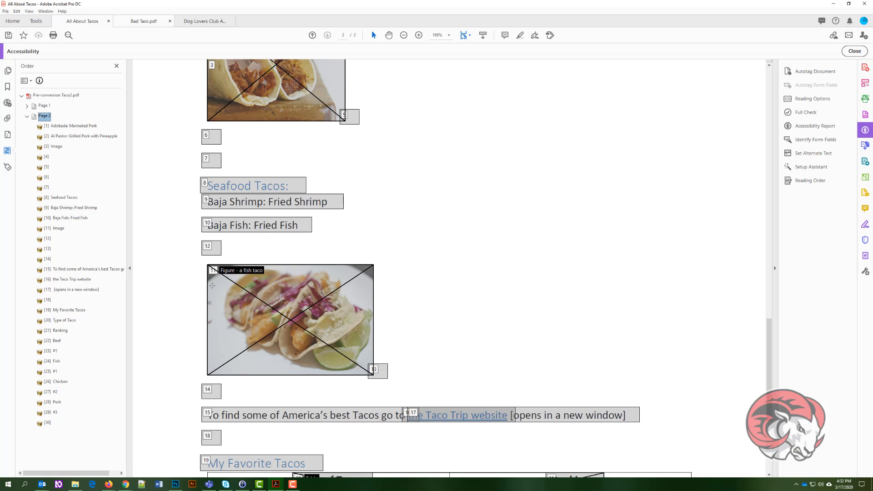
{"action": "scroll", "coordinate": [197, 294], "scroll_direction": "up", "scroll_amount": 6}
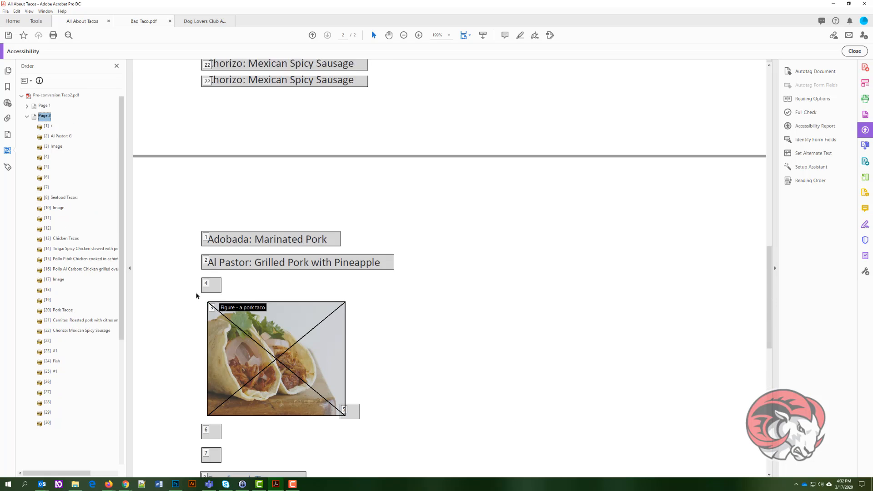
{"action": "scroll", "coordinate": [197, 296], "scroll_direction": "up", "scroll_amount": 7}
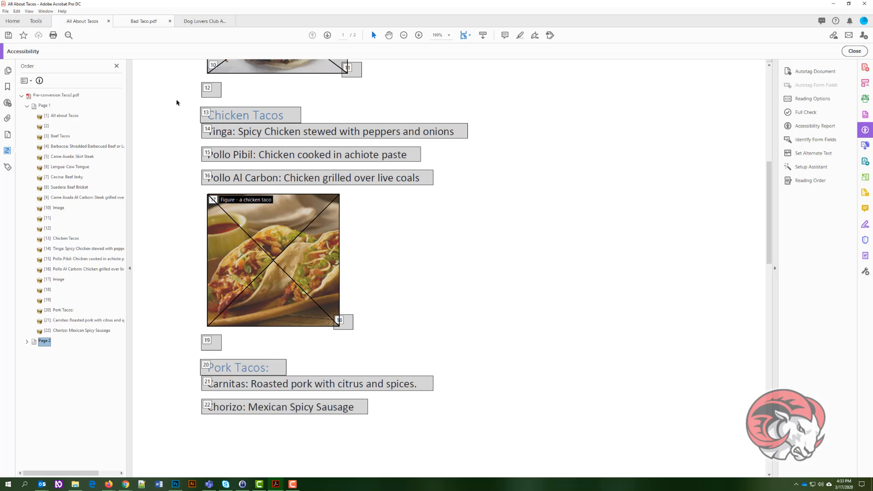
Switch to Bad Taco.pdf, run a full accessibility check on all pages and expand the Document category's results
{"action": "left_click", "coordinate": [140, 24]}
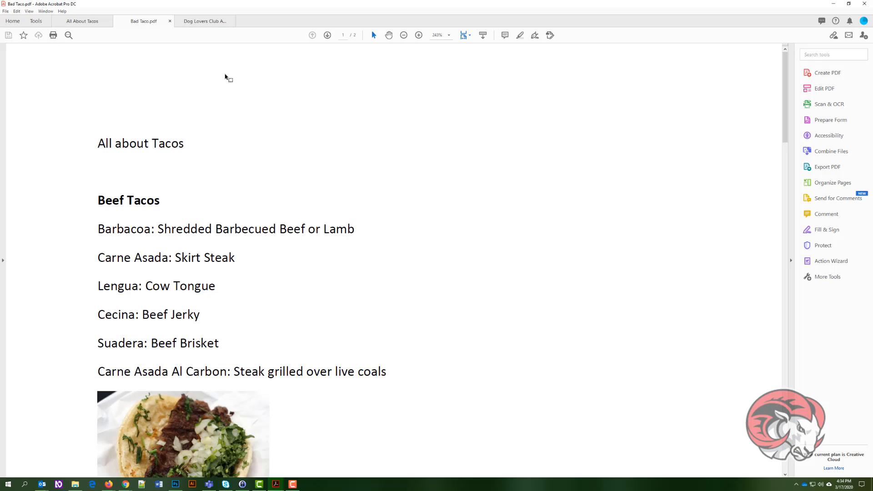
{"action": "left_click", "coordinate": [829, 137]}
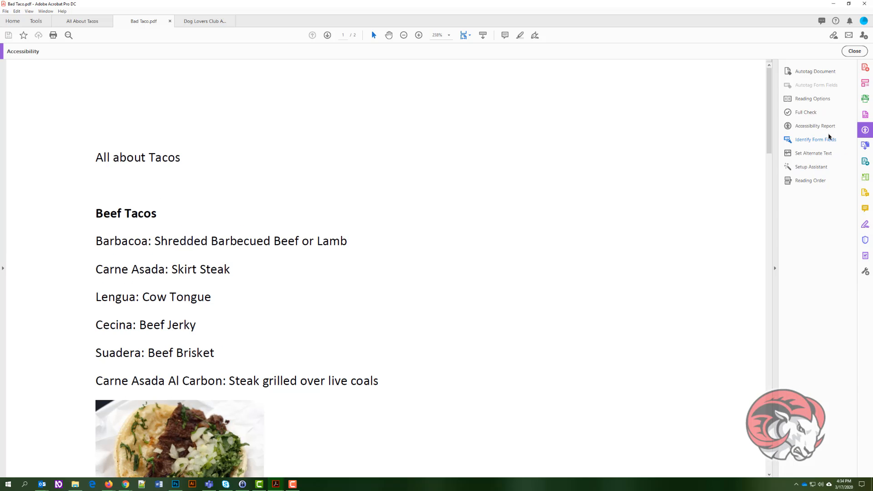
{"action": "left_click", "coordinate": [805, 113]}
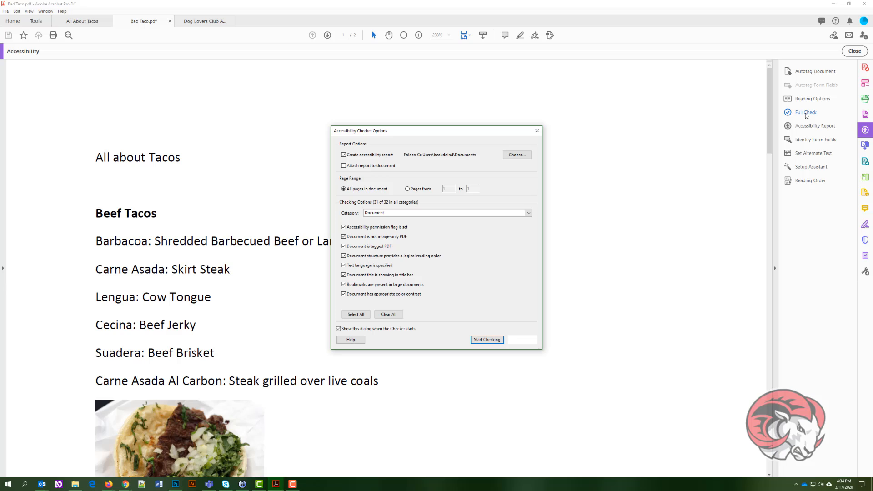
{"action": "left_click", "coordinate": [487, 340]}
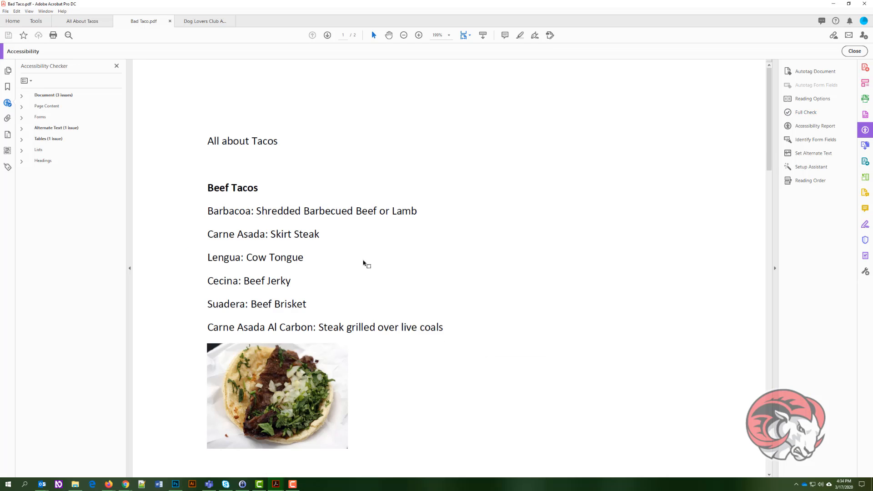
{"action": "left_click", "coordinate": [20, 96]}
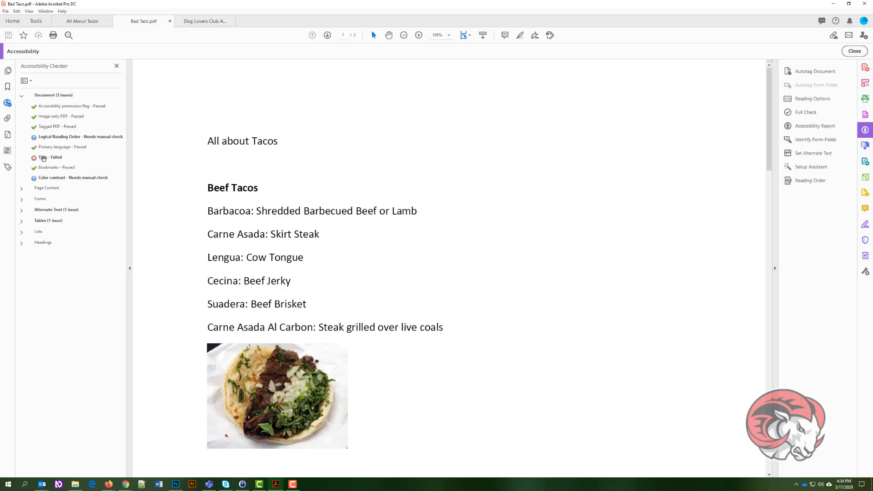
Expand the Alternate Text and Tables results alongside the Document category to review the failed accessibility checks
{"action": "left_click", "coordinate": [21, 96]}
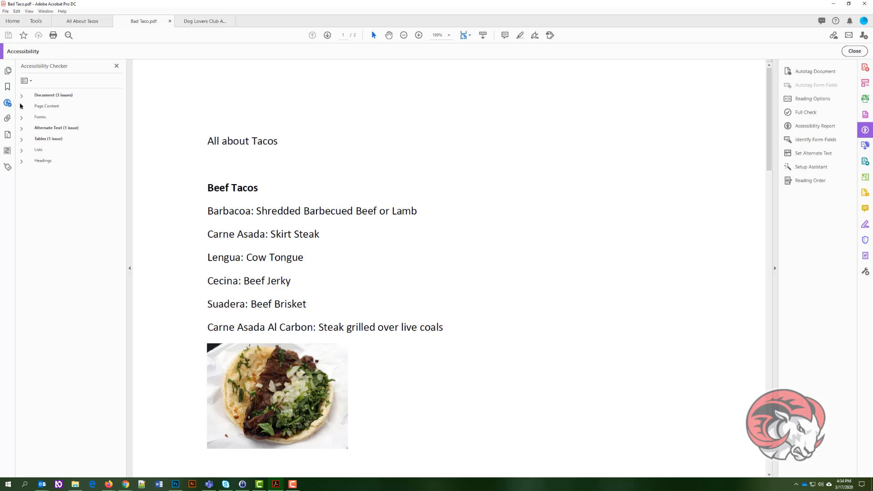
{"action": "left_click", "coordinate": [21, 129]}
{"action": "left_click", "coordinate": [26, 139]}
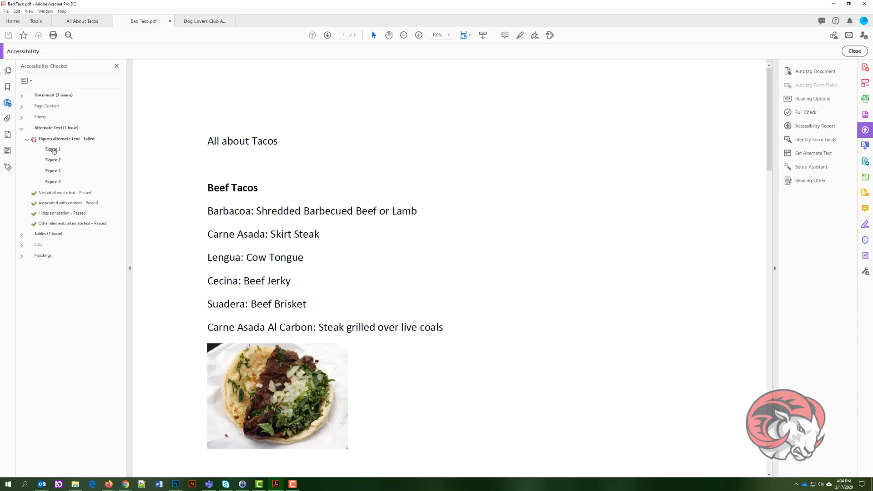
{"action": "left_click", "coordinate": [21, 234]}
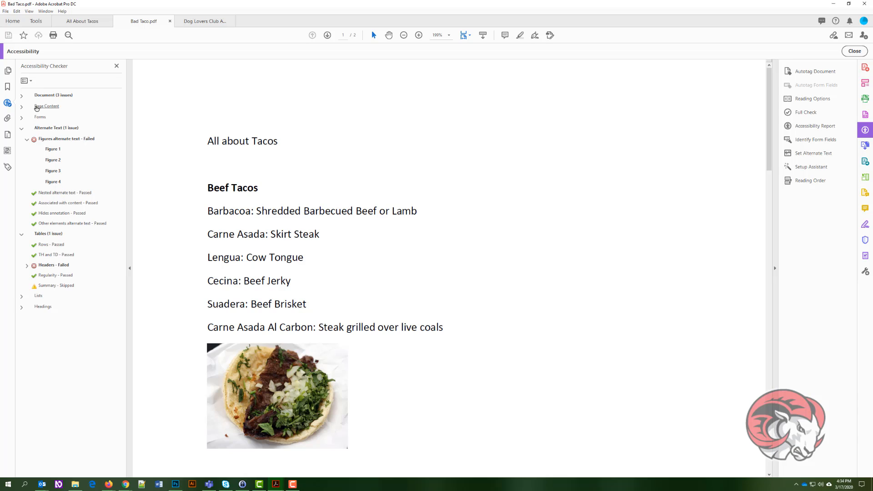
{"action": "left_click", "coordinate": [22, 97]}
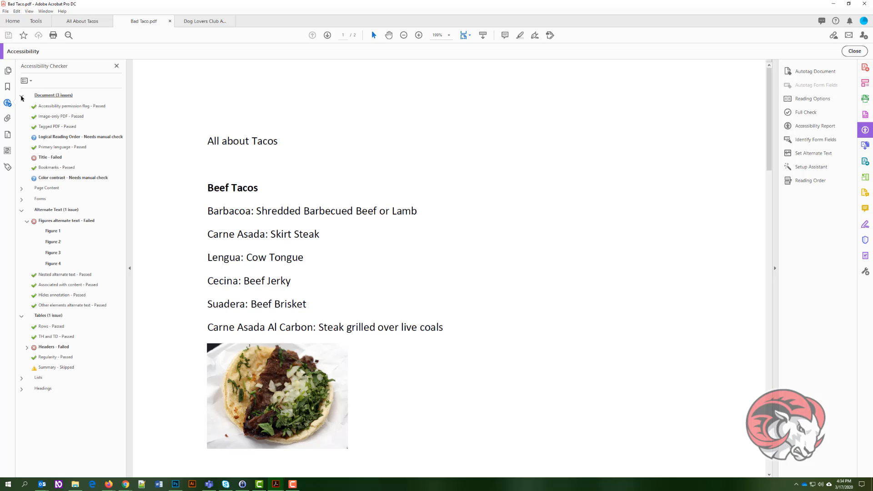
Fix the failed Title check by accepting All About Tacos as the document title
{"action": "left_click", "coordinate": [45, 157]}
{"action": "right_click", "coordinate": [50, 157]}
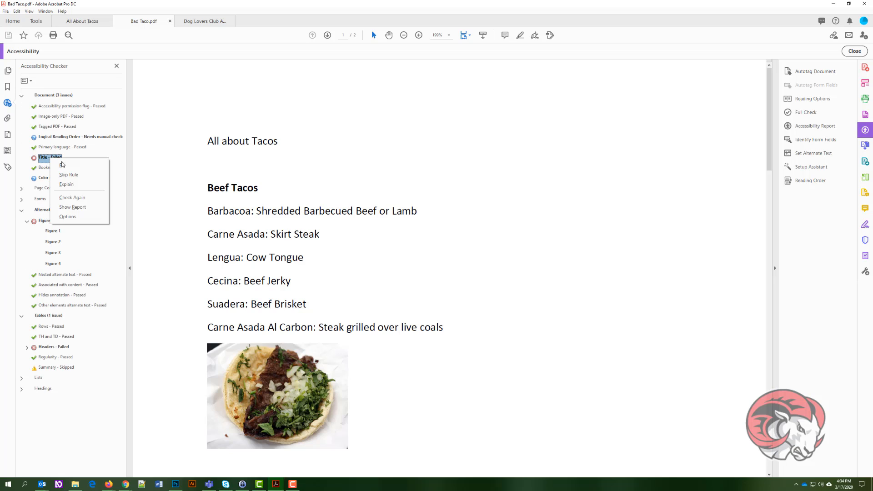
{"action": "left_click", "coordinate": [63, 164]}
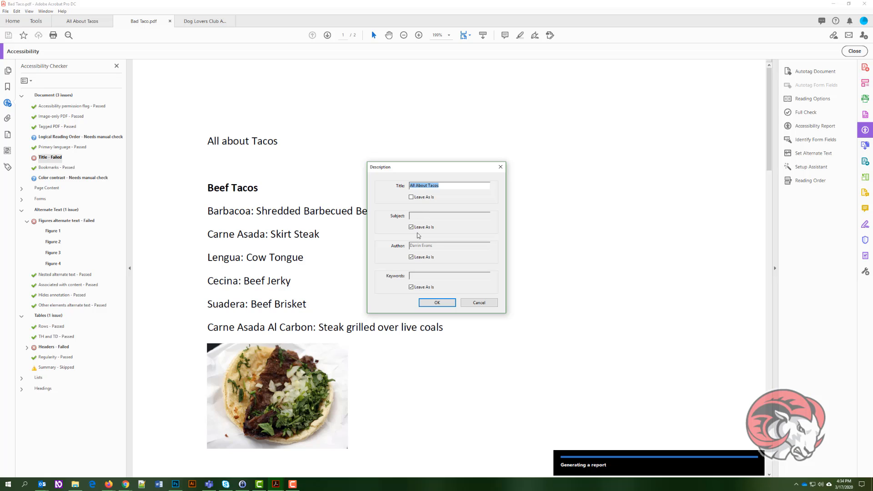
{"action": "left_click", "coordinate": [447, 307]}
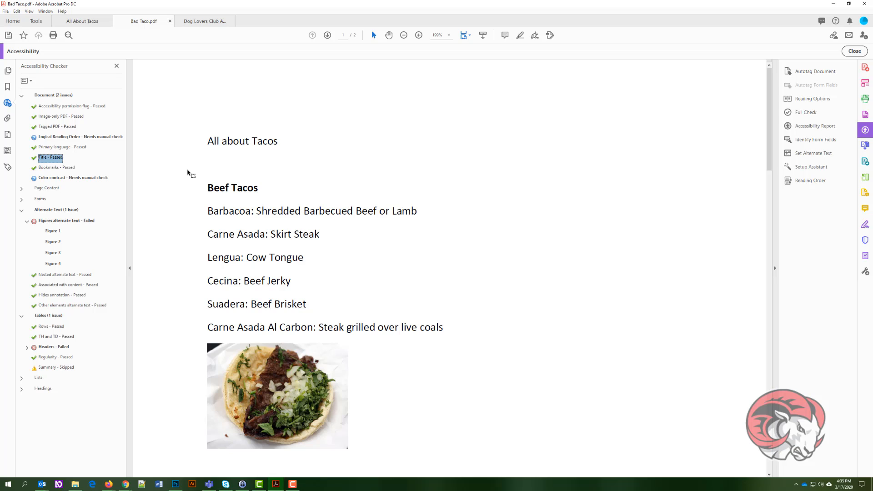
{"action": "right_click", "coordinate": [59, 159]}
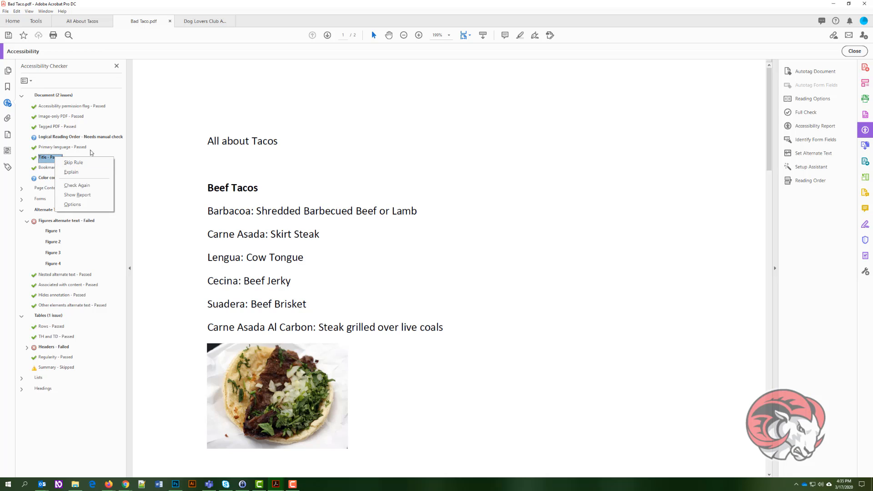
{"action": "left_click", "coordinate": [159, 171]}
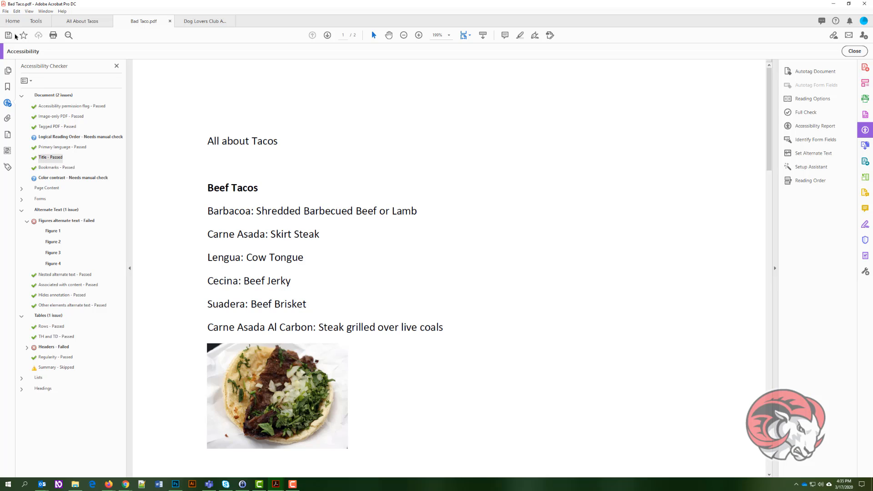
Open the document properties, try editing the title, restore All About Tacos and accept the properties
{"action": "left_click", "coordinate": [7, 12]}
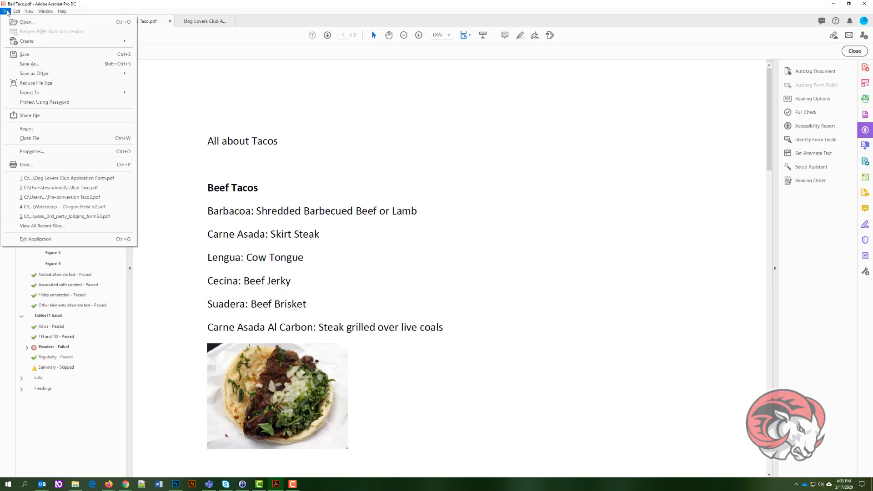
{"action": "left_click", "coordinate": [46, 152]}
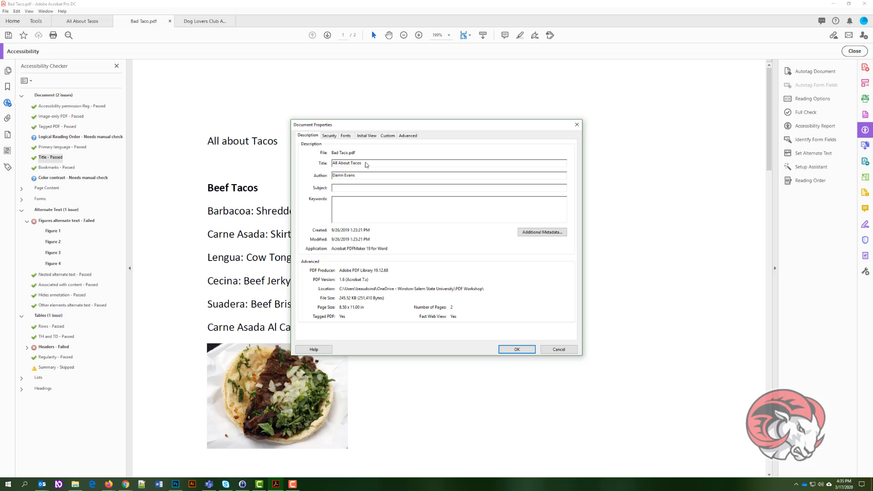
{"action": "left_click_drag", "start_coordinate": [372, 165], "coordinate": [331, 164]}
{"action": "left_click", "coordinate": [373, 163]}
{"action": "type", "text": "alksdjflkd"}
{"action": "key", "text": "BackSpace"}
{"action": "key", "text": "BackSpace"}
{"action": "key", "text": "BackSpace"}
{"action": "left_click_drag", "start_coordinate": [416, 128], "coordinate": [413, 116]}
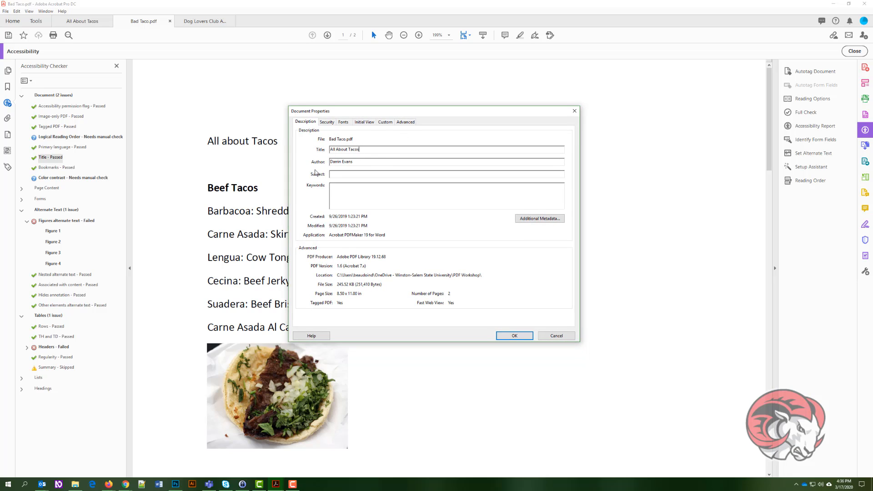
{"action": "left_click", "coordinate": [529, 337]}
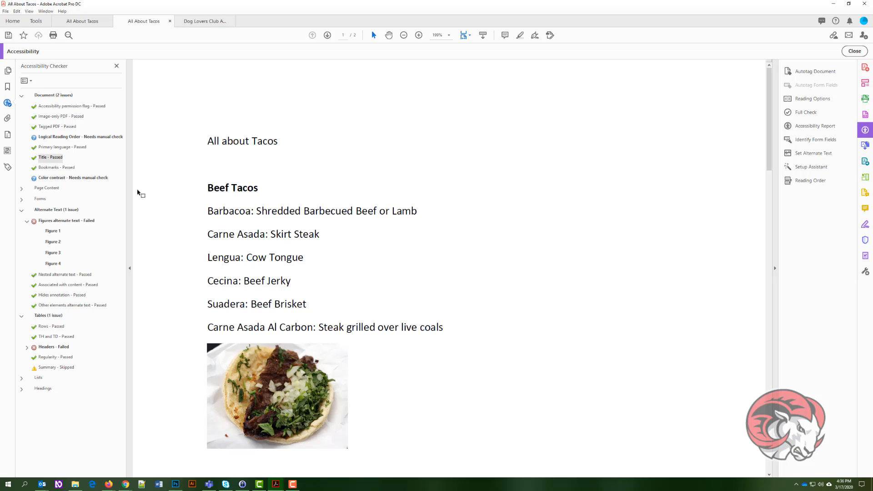
Start fixing the alternate text of Figure 1 and describe the first image as a beef taco
{"action": "left_click", "coordinate": [50, 232]}
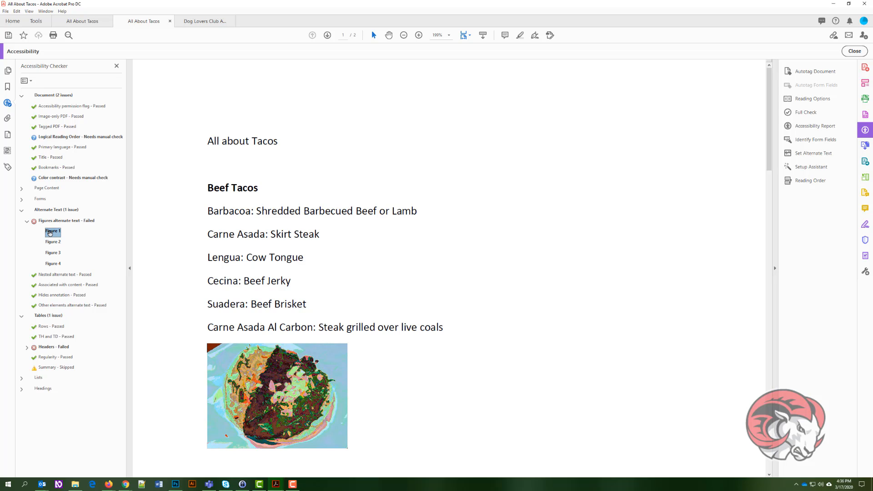
{"action": "right_click", "coordinate": [50, 233]}
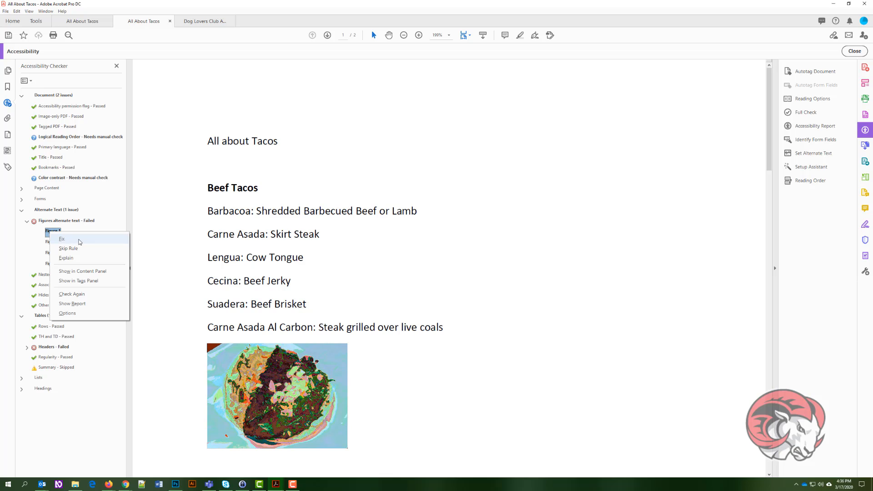
{"action": "left_click", "coordinate": [81, 239]}
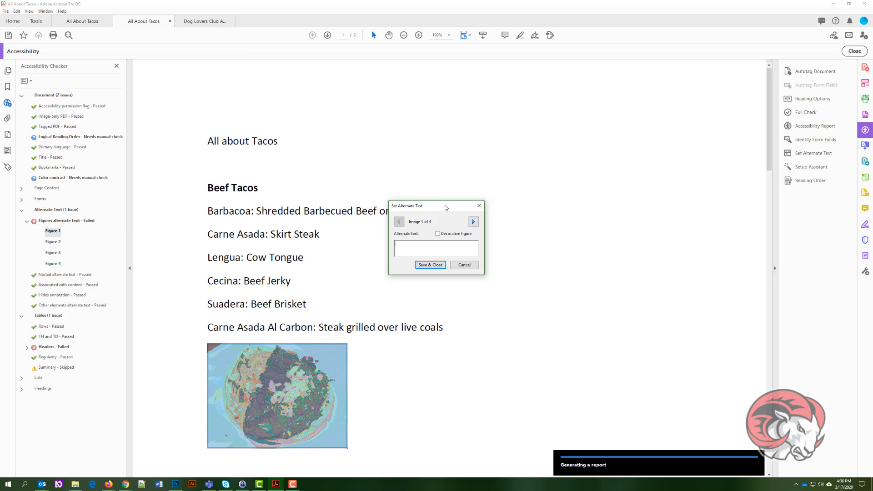
{"action": "left_click_drag", "start_coordinate": [445, 204], "coordinate": [472, 225]}
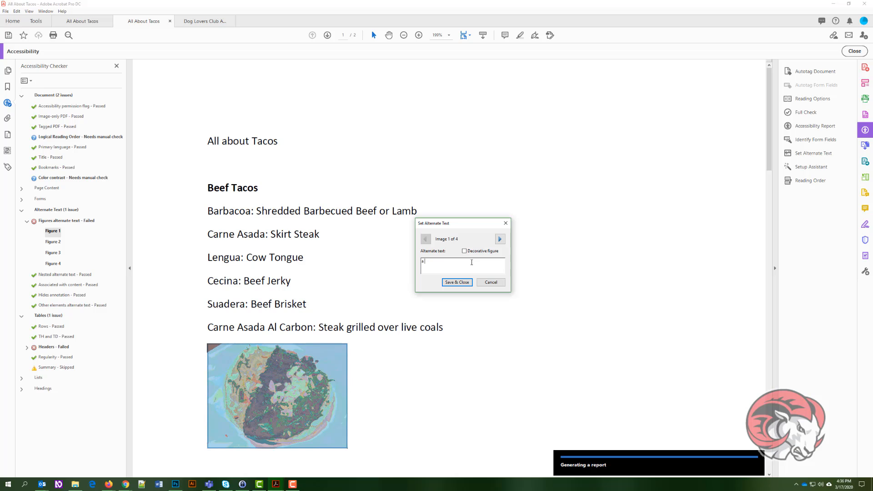
{"action": "type", "text": "bee tacotac"}
{"action": "left_click", "coordinate": [500, 244]}
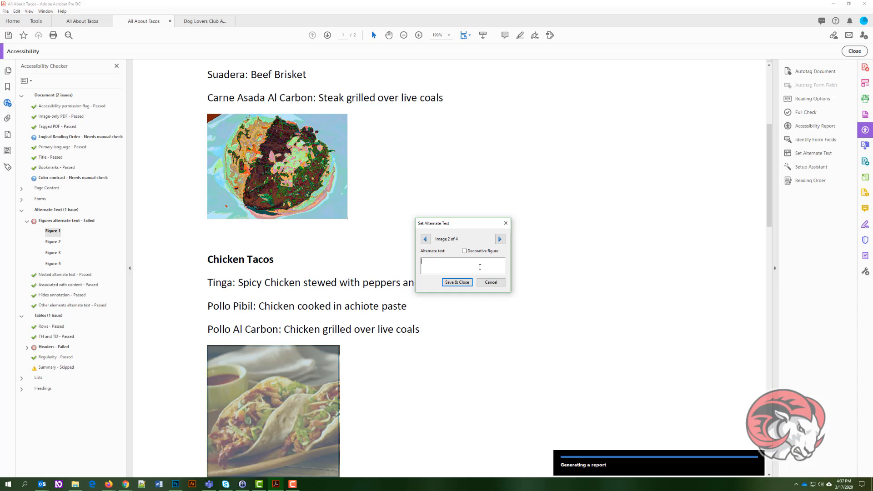
Set the alternate text of image 2 to "chicken taco" and of image 3 to "pork taco"
{"action": "type", "text": "chicken taco"}
{"action": "left_click", "coordinate": [500, 239]}
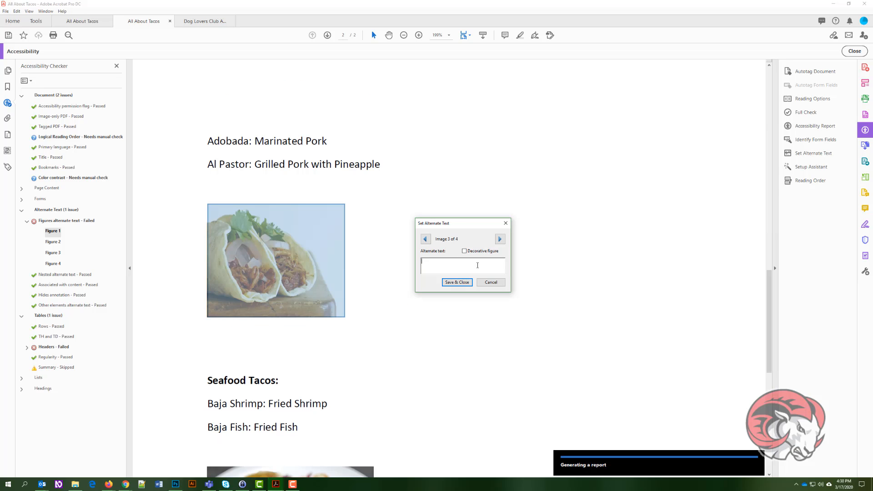
{"action": "type", "text": "pro"}
{"action": "key", "text": "BackSpace"}
{"action": "key", "text": "BackSpace"}
{"action": "type", "text": "ork taco"}
{"action": "left_click", "coordinate": [500, 239]}
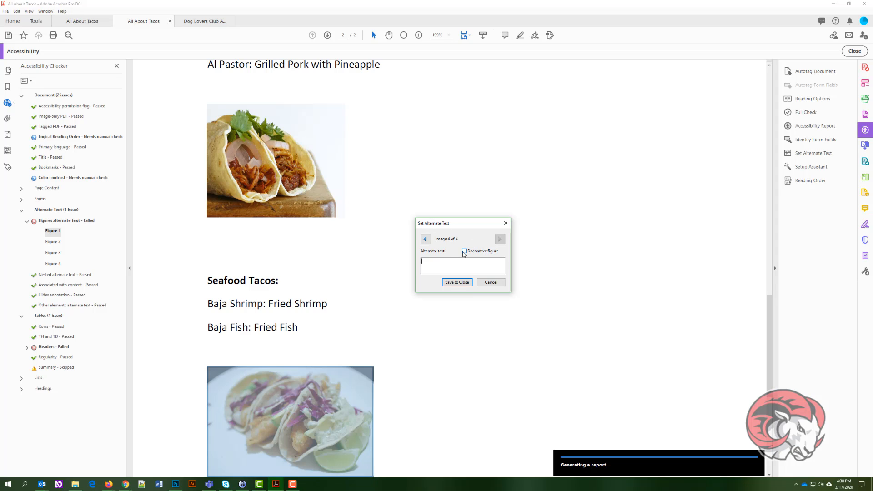
Try marking image 4 as decorative, then give it the alternate text "taco" instead and save all alternate texts
{"action": "left_click", "coordinate": [464, 252]}
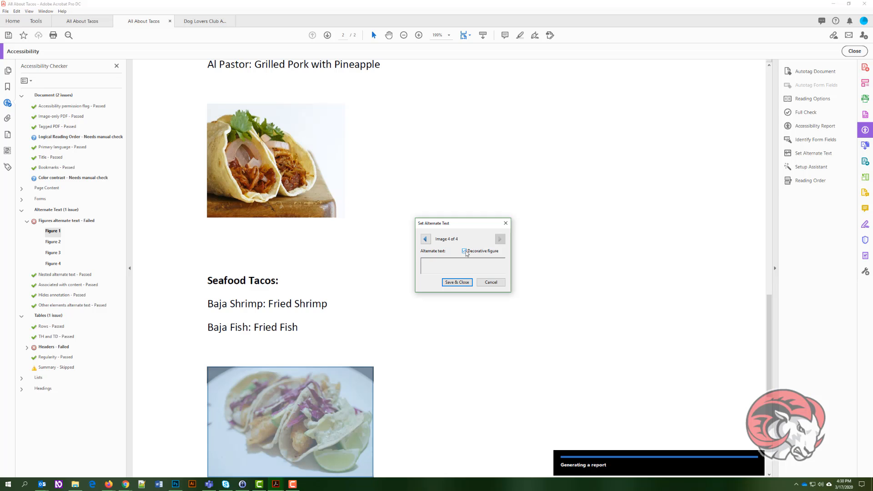
{"action": "left_click", "coordinate": [465, 252]}
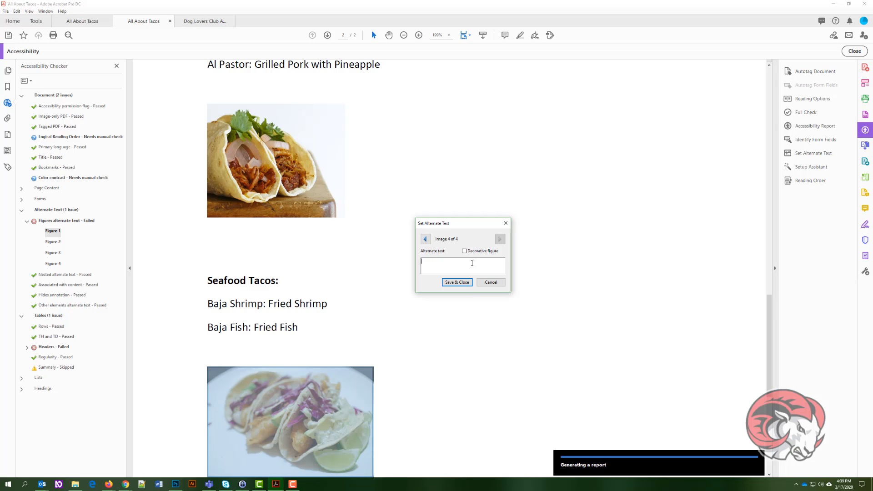
{"action": "type", "text": "taco"}
{"action": "left_click", "coordinate": [468, 284]}
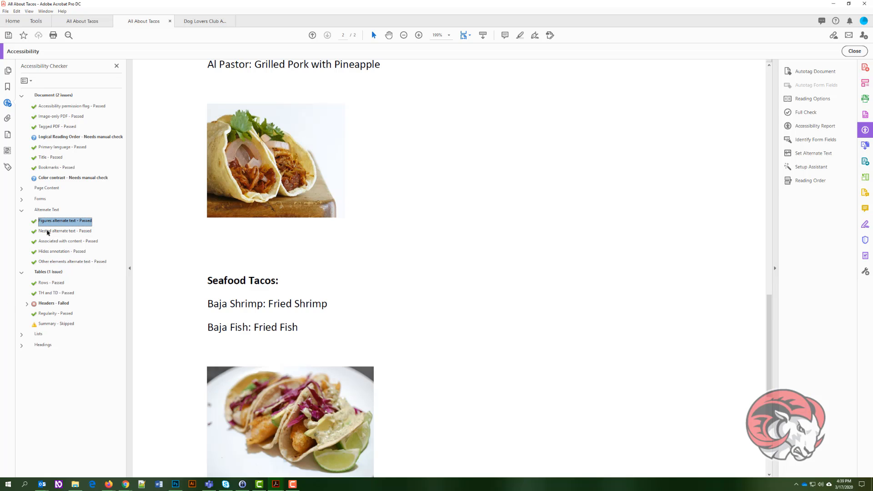
Locate the table that fails the Headers check in the tag structure and expand its Table tag
{"action": "left_click", "coordinate": [27, 304]}
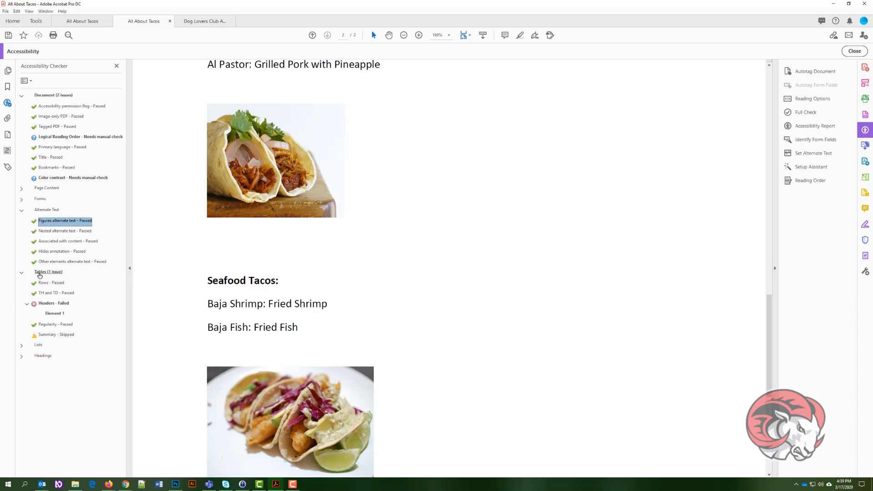
{"action": "left_click", "coordinate": [54, 314]}
{"action": "left_click", "coordinate": [292, 327]}
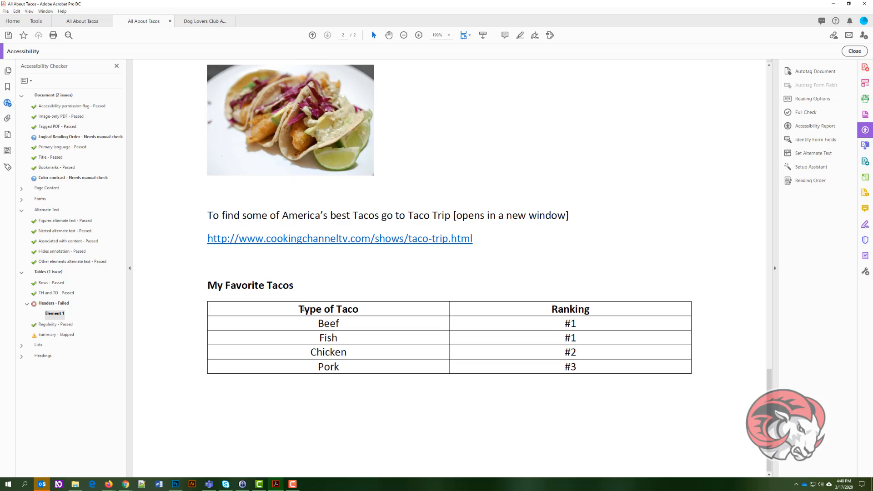
{"action": "right_click", "coordinate": [56, 315]}
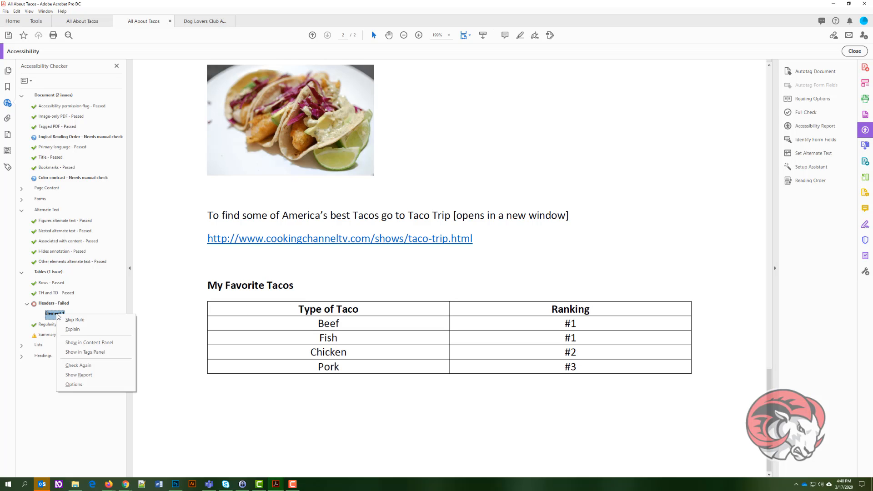
{"action": "left_click", "coordinate": [85, 352]}
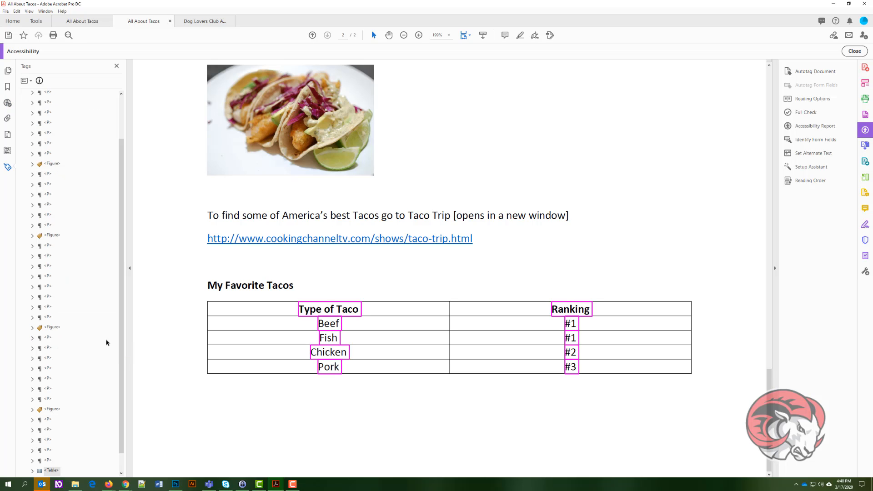
{"action": "scroll", "coordinate": [95, 314], "scroll_direction": "down", "scroll_amount": 2}
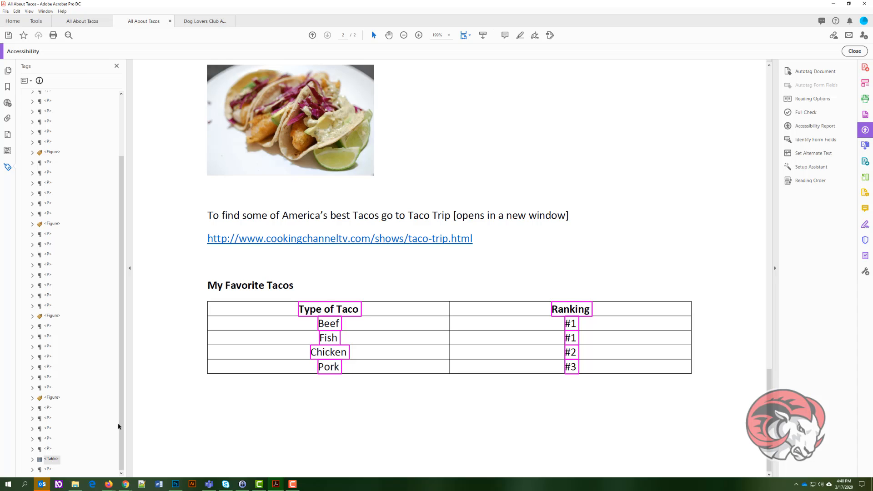
{"action": "left_click", "coordinate": [32, 459]}
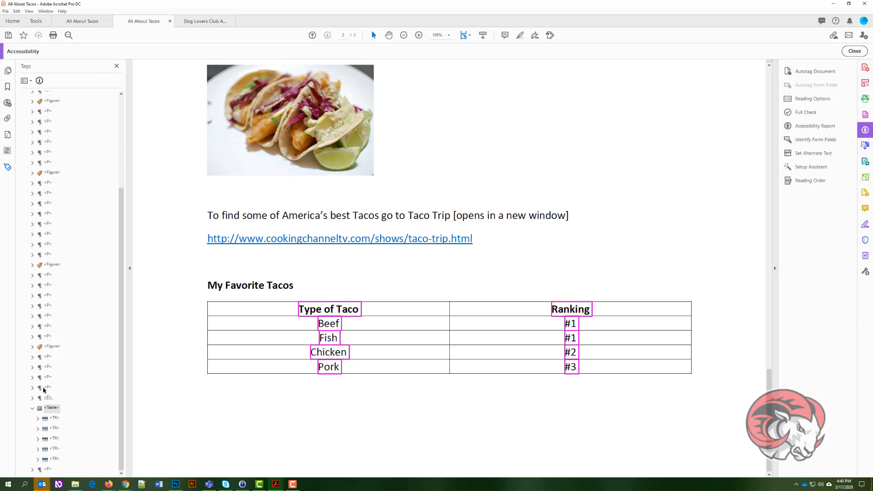
Examine which table content the first two TR tags and the second row's TD tags cover
{"action": "left_click", "coordinate": [54, 418]}
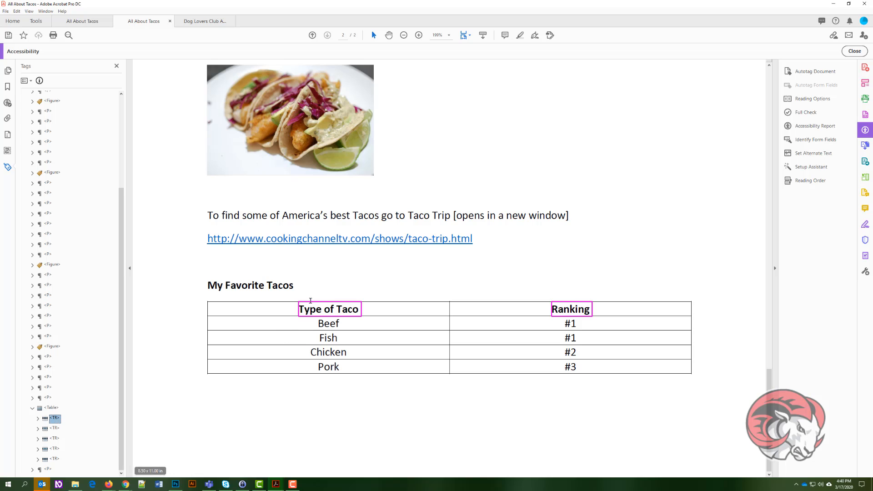
{"action": "left_click", "coordinate": [55, 429]}
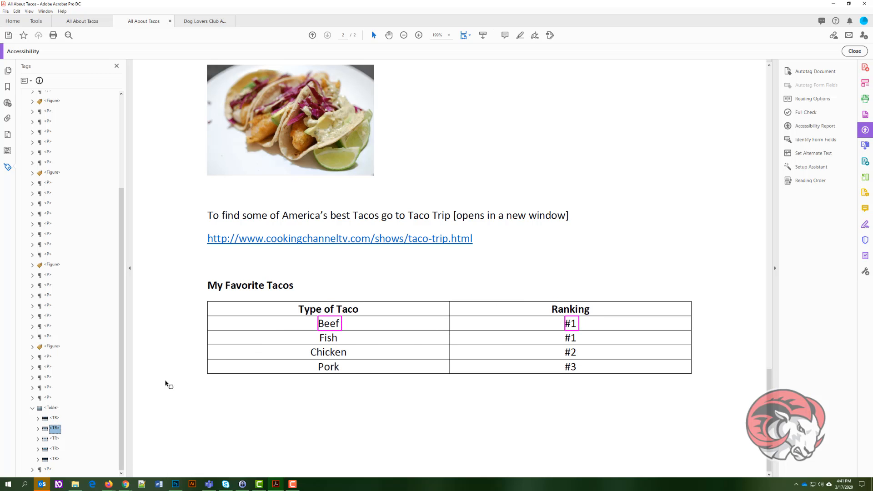
{"action": "left_click", "coordinate": [37, 428]}
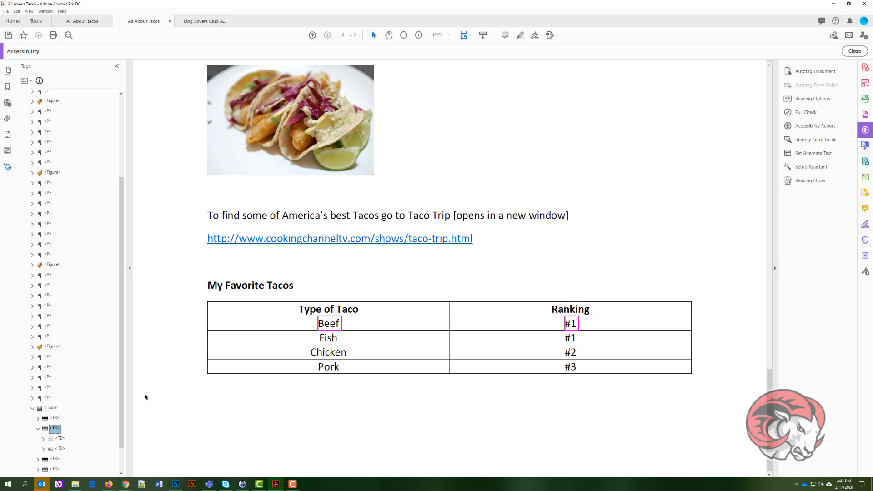
{"action": "left_click", "coordinate": [59, 440]}
{"action": "left_click", "coordinate": [64, 449]}
{"action": "left_click", "coordinate": [61, 439]}
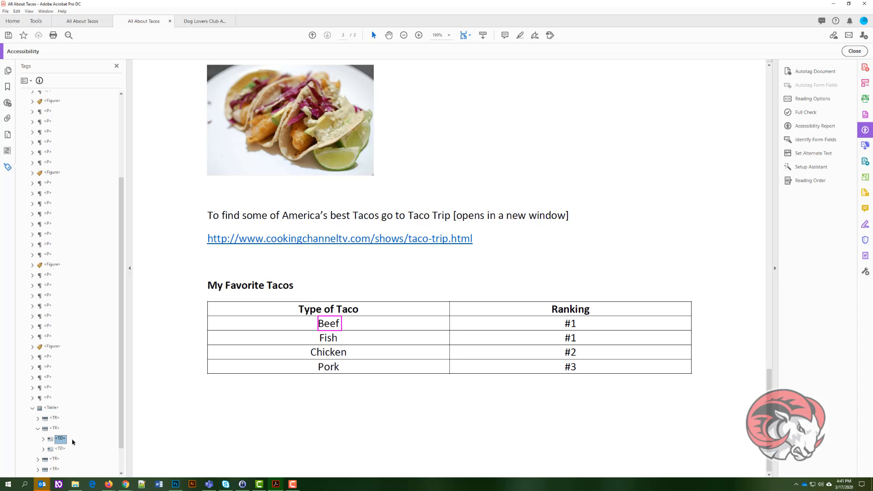
{"action": "left_click", "coordinate": [38, 429]}
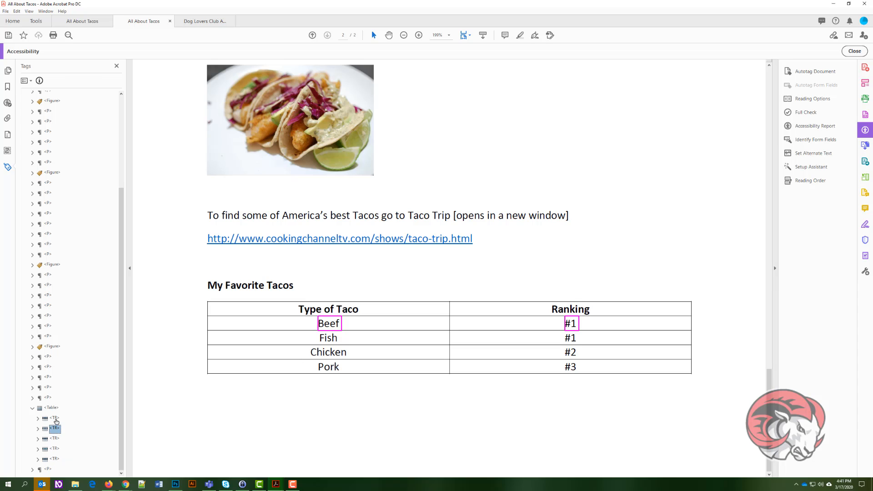
Expand the table's first TR tag and examine which header text each of its two TD tags covers
{"action": "left_click_drag", "start_coordinate": [298, 309], "coordinate": [359, 309]}
{"action": "left_click", "coordinate": [287, 309]}
{"action": "left_click", "coordinate": [38, 419]}
{"action": "left_click", "coordinate": [60, 428]}
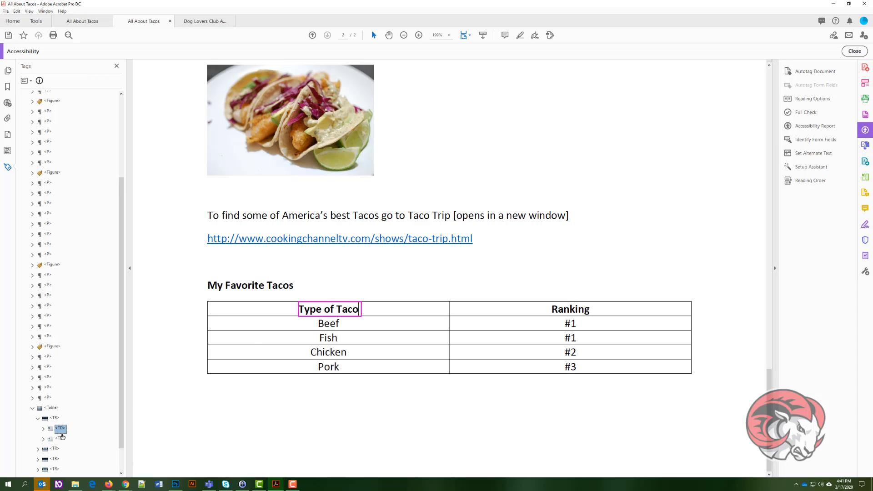
{"action": "left_click", "coordinate": [60, 438]}
{"action": "left_click", "coordinate": [60, 429]}
{"action": "left_click", "coordinate": [61, 438], "text": "shift"}
{"action": "right_click", "coordinate": [60, 438]}
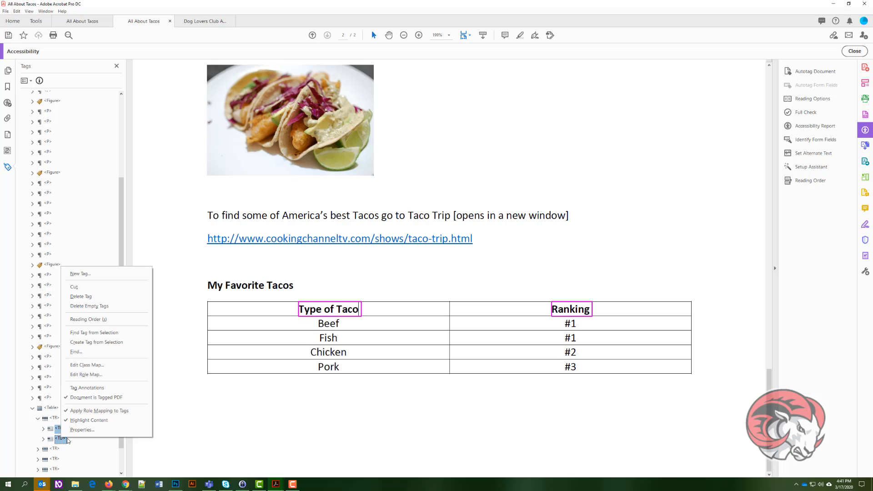
{"action": "left_click", "coordinate": [75, 434]}
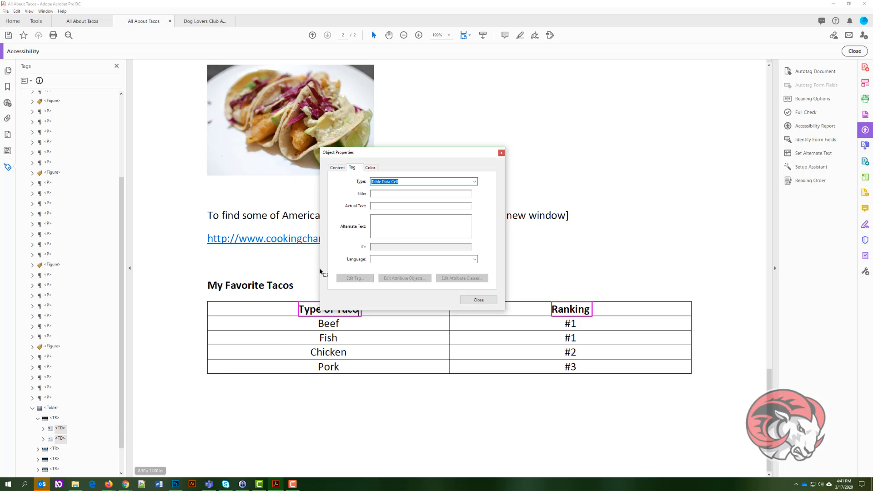
{"action": "left_click", "coordinate": [479, 300]}
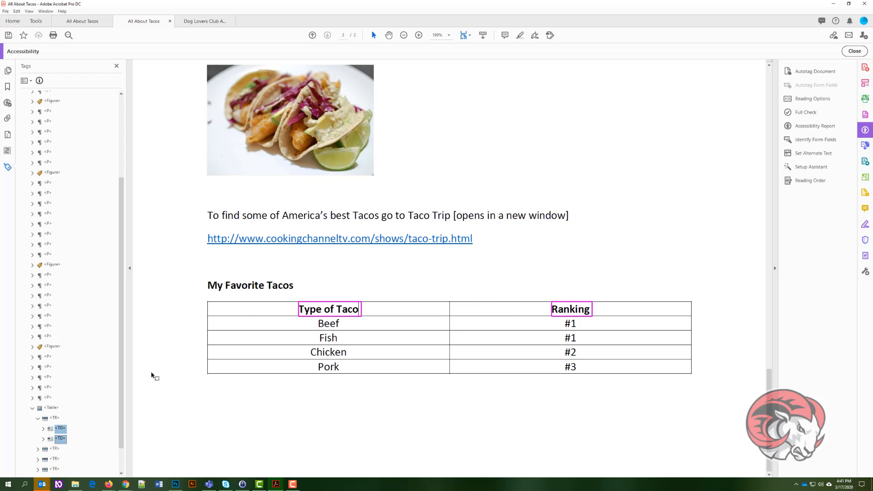
Change the tag type of both cells in the table's first row, Type of Taco and Ranking, to Table Header Cell
{"action": "left_click", "coordinate": [61, 439]}
{"action": "left_click", "coordinate": [60, 429]}
{"action": "left_click", "coordinate": [62, 439]}
{"action": "left_click", "coordinate": [61, 429]}
{"action": "left_click", "coordinate": [62, 439], "text": "shift"}
{"action": "right_click", "coordinate": [60, 429]}
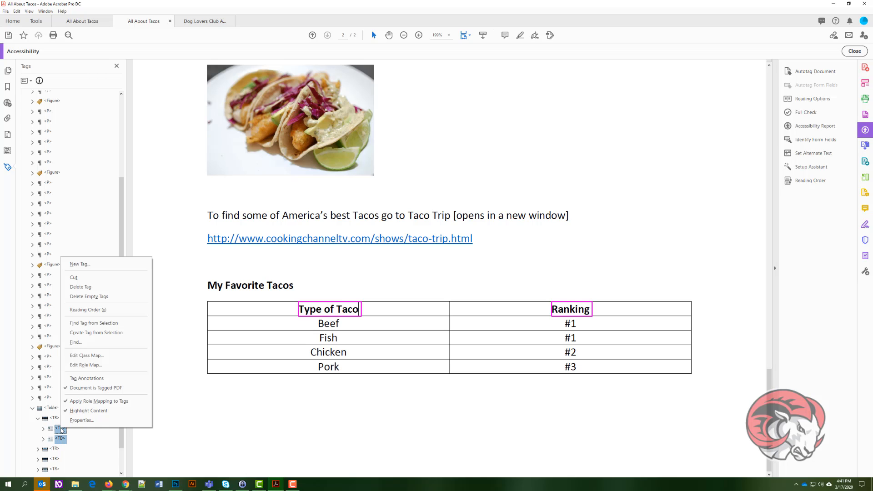
{"action": "left_click", "coordinate": [89, 422]}
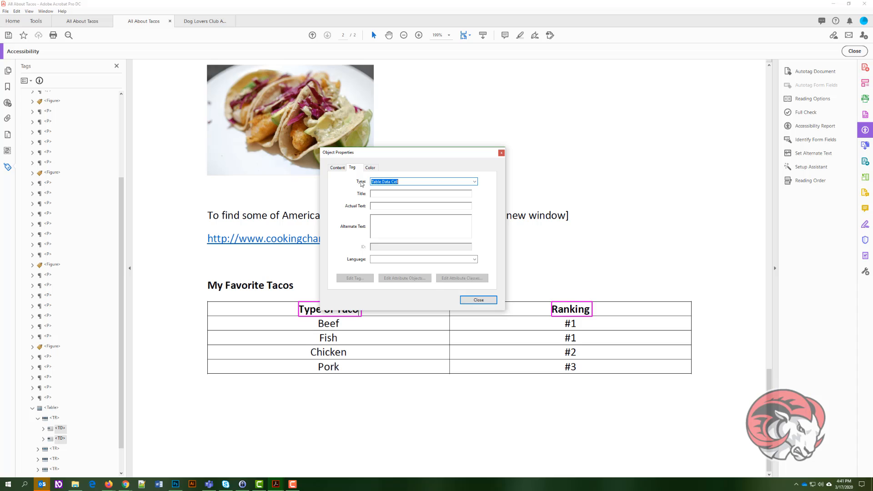
{"action": "left_click", "coordinate": [475, 182]}
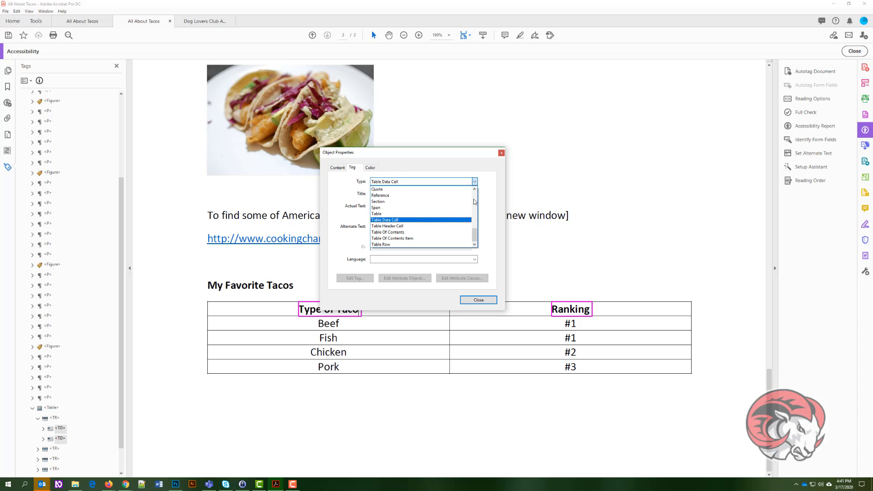
{"action": "left_click", "coordinate": [402, 227]}
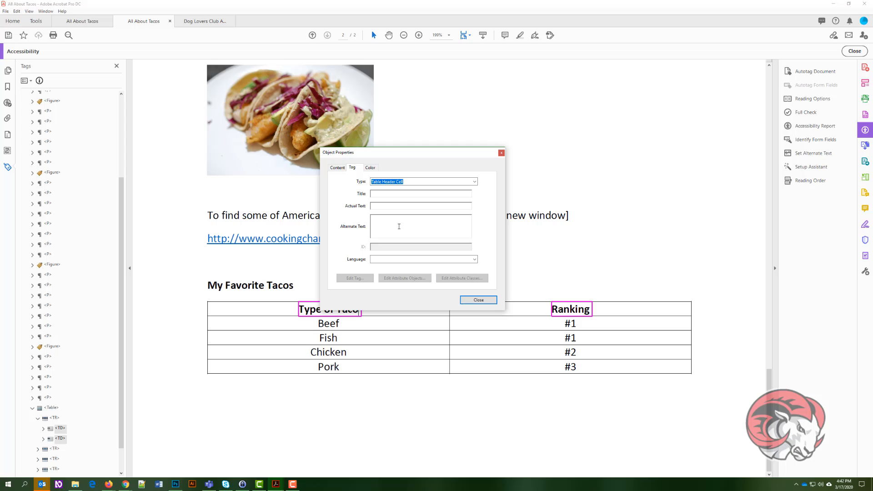
{"action": "left_click", "coordinate": [484, 303]}
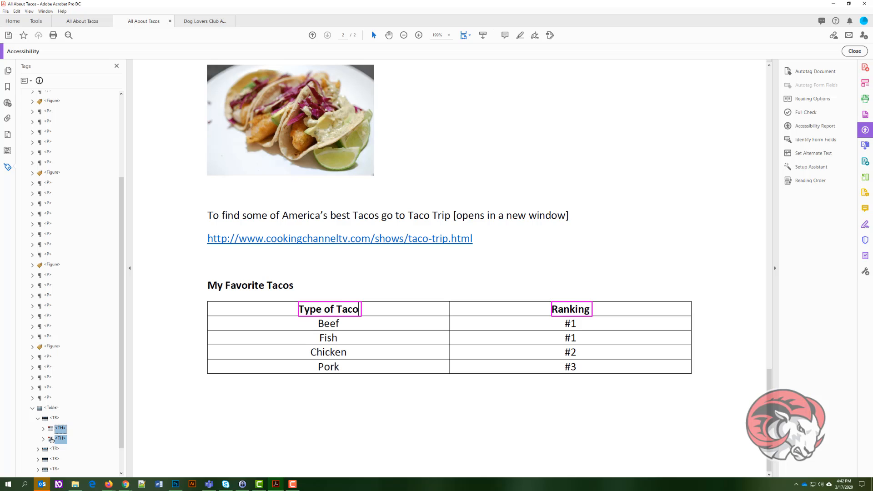
Collapse the first row and Table tags, and rerun the failed table Headers check in the Accessibility Checker
{"action": "left_click", "coordinate": [38, 419]}
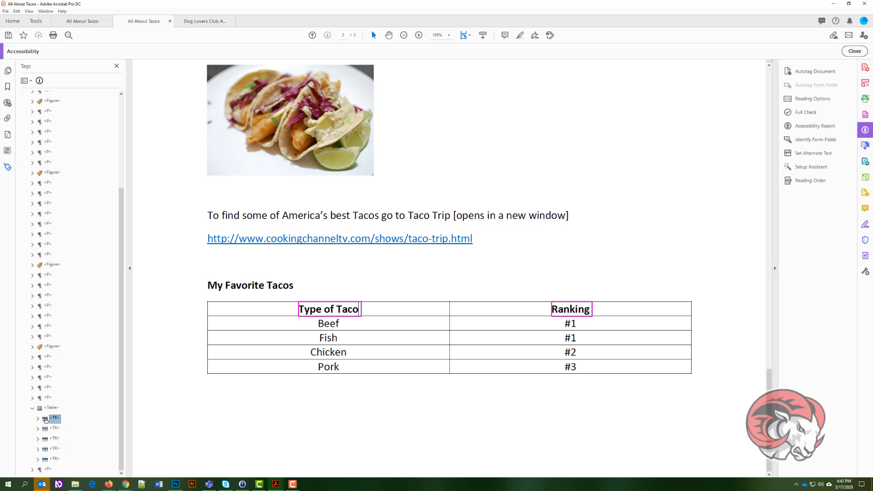
{"action": "left_click", "coordinate": [32, 408]}
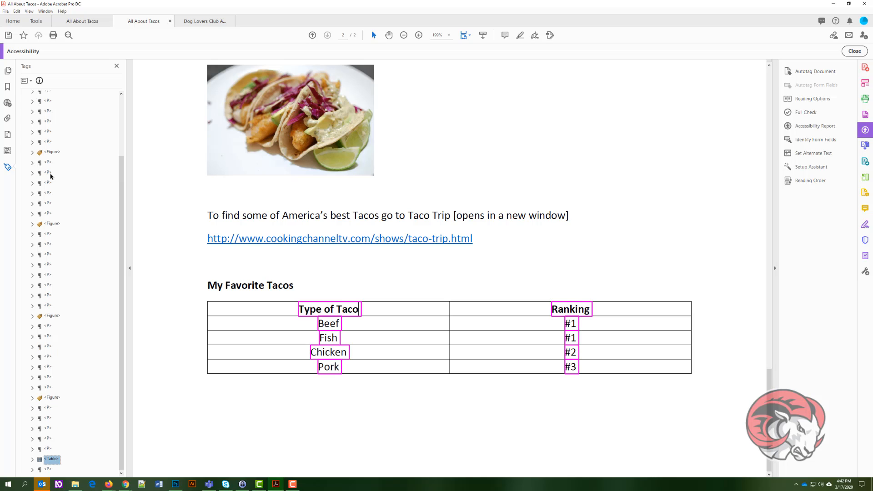
{"action": "left_click", "coordinate": [7, 104]}
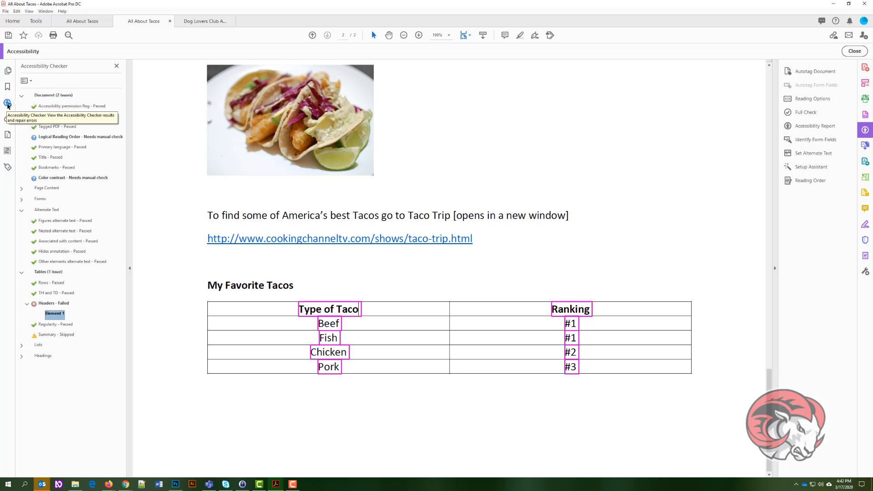
{"action": "left_click", "coordinate": [65, 305]}
{"action": "right_click", "coordinate": [65, 307]}
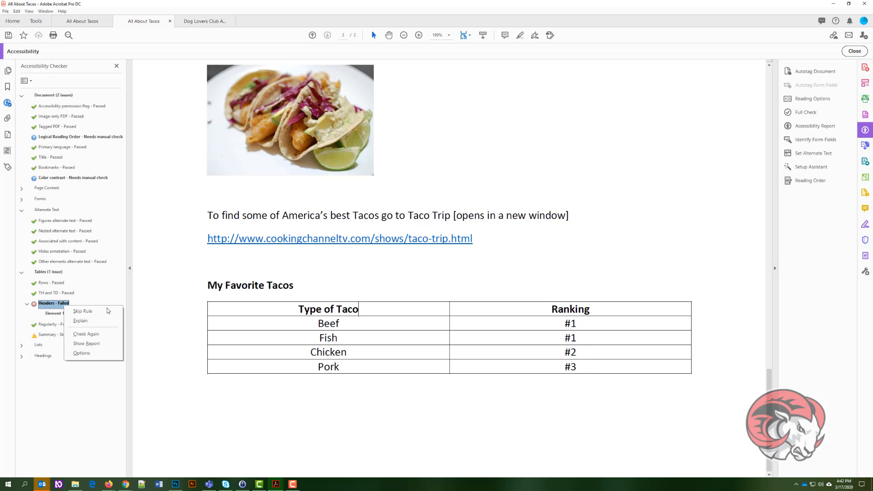
{"action": "left_click", "coordinate": [102, 336]}
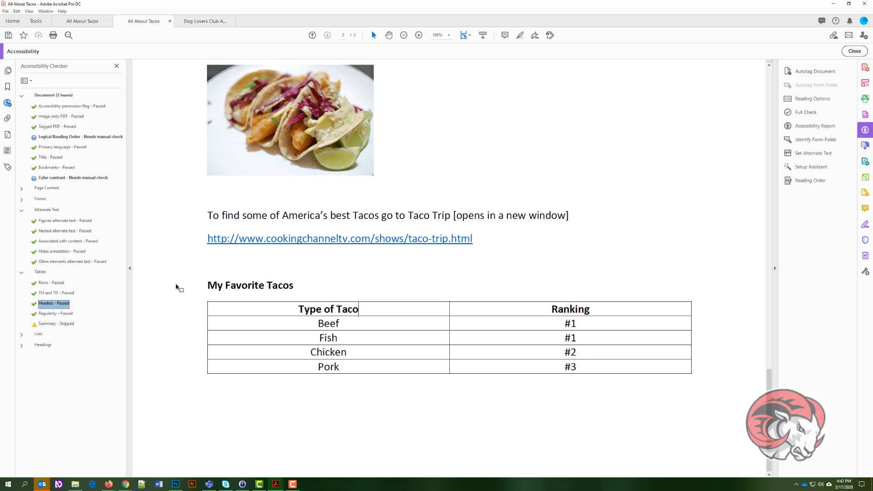
Return to the beginning of page 1 and display the document's reading order
{"action": "scroll", "coordinate": [172, 271], "scroll_direction": "up", "scroll_amount": 10}
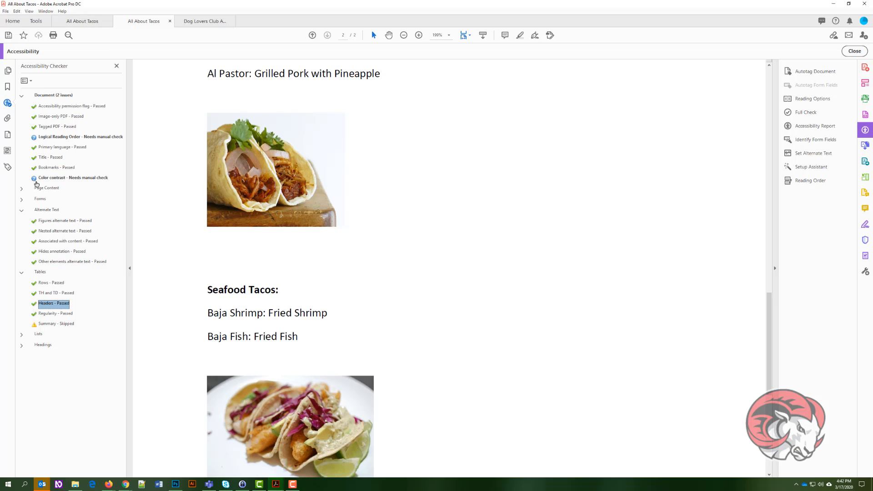
{"action": "scroll", "coordinate": [159, 232], "scroll_direction": "up", "scroll_amount": 5}
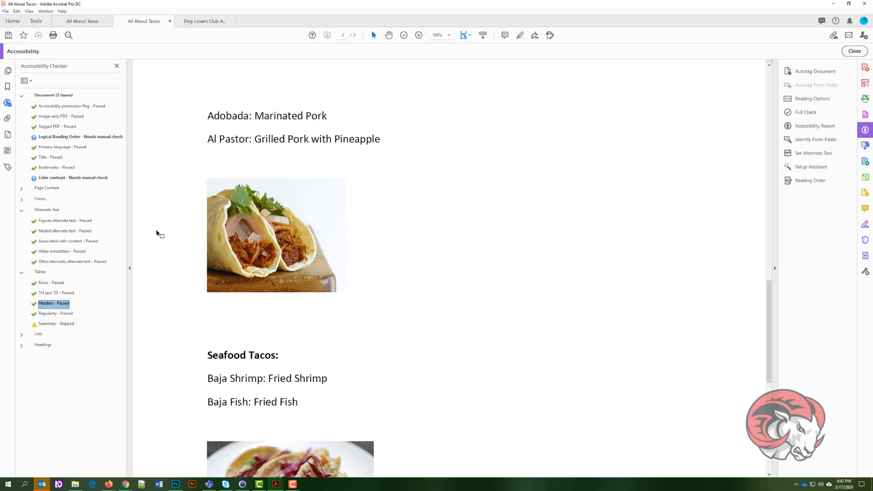
{"action": "left_click_drag", "start_coordinate": [770, 268], "coordinate": [750, 85]}
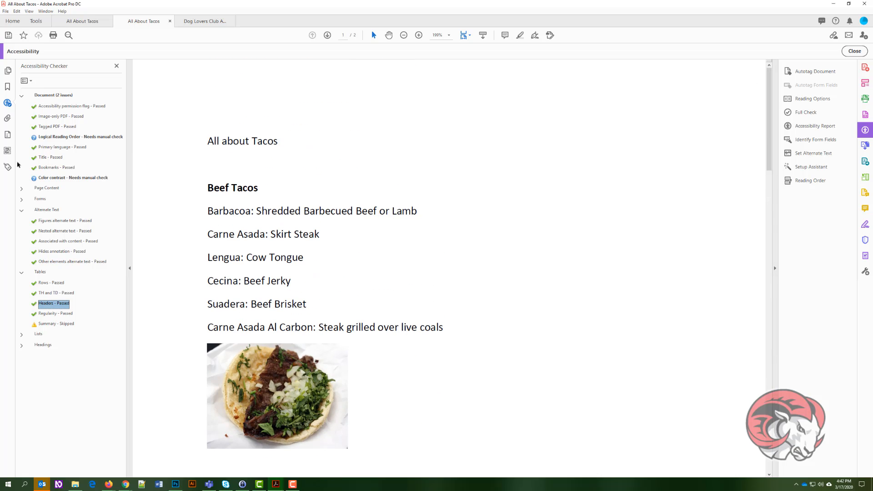
{"action": "left_click", "coordinate": [7, 151]}
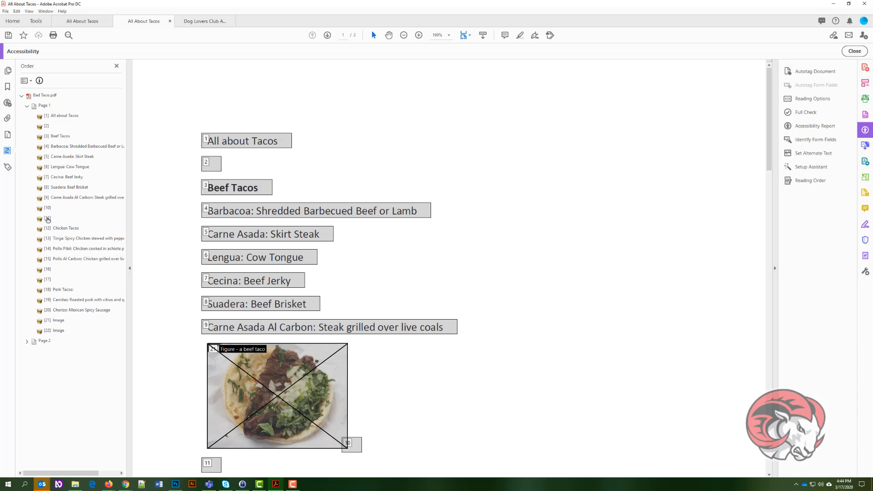
Delete the empty items 2, 10, 11, 16 and 17 from page 1's reading order
{"action": "left_click", "coordinate": [46, 126]}
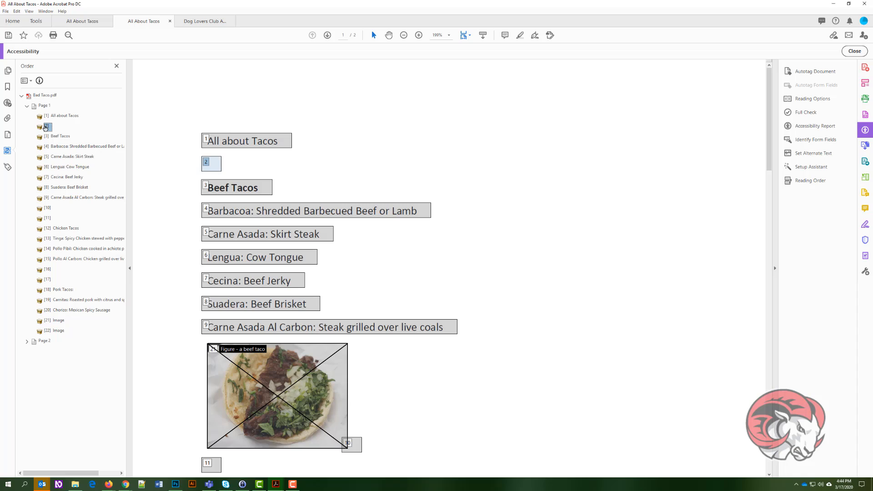
{"action": "left_click", "coordinate": [48, 208], "text": "ctrl"}
{"action": "left_click", "coordinate": [48, 218], "text": "ctrl"}
{"action": "left_click", "coordinate": [47, 269], "text": "ctrl"}
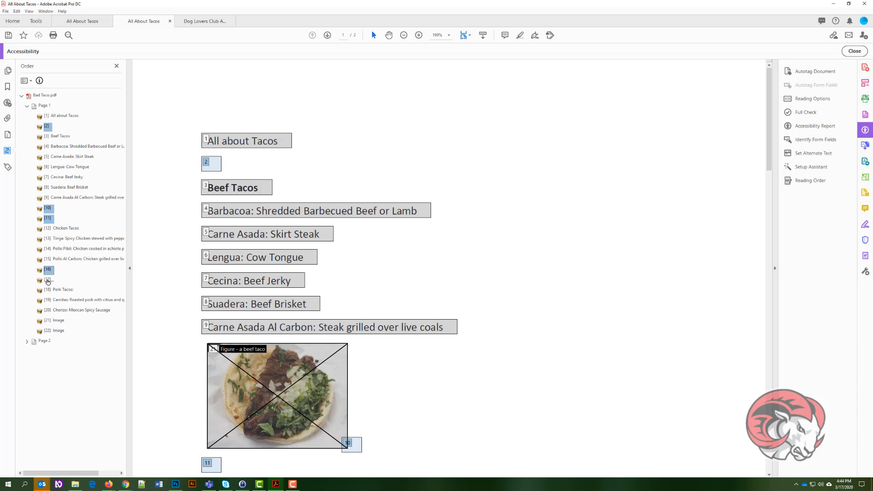
{"action": "left_click", "coordinate": [47, 280], "text": "ctrl"}
{"action": "key", "text": "Delete"}
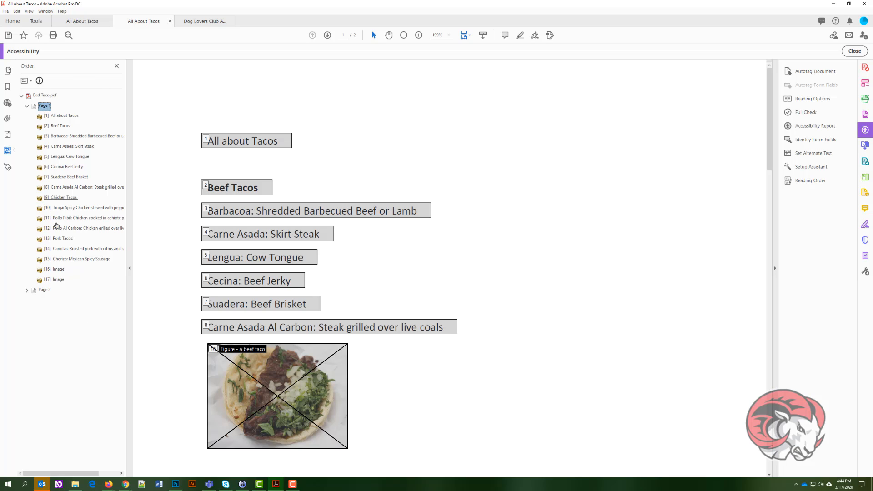
Move the beef taco image in the reading order to directly after the Carne Asada Al Carbon line
{"action": "left_click", "coordinate": [58, 270]}
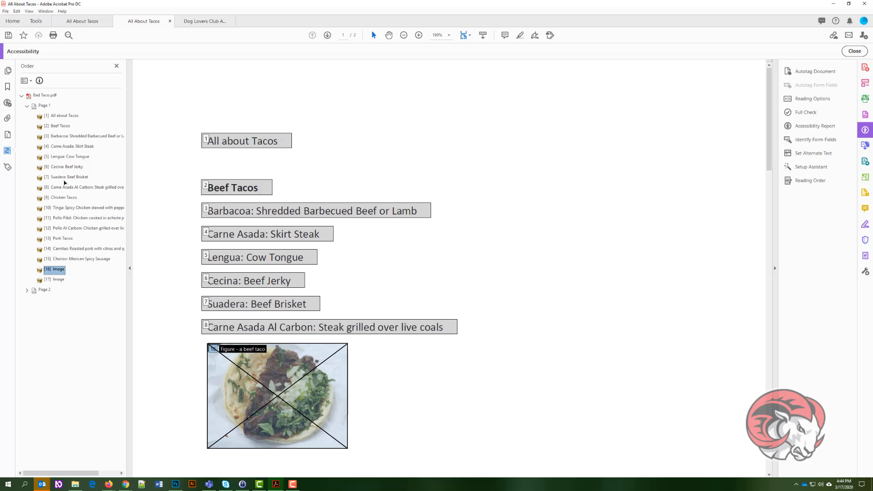
{"action": "left_click_drag", "start_coordinate": [64, 182], "coordinate": [61, 195]}
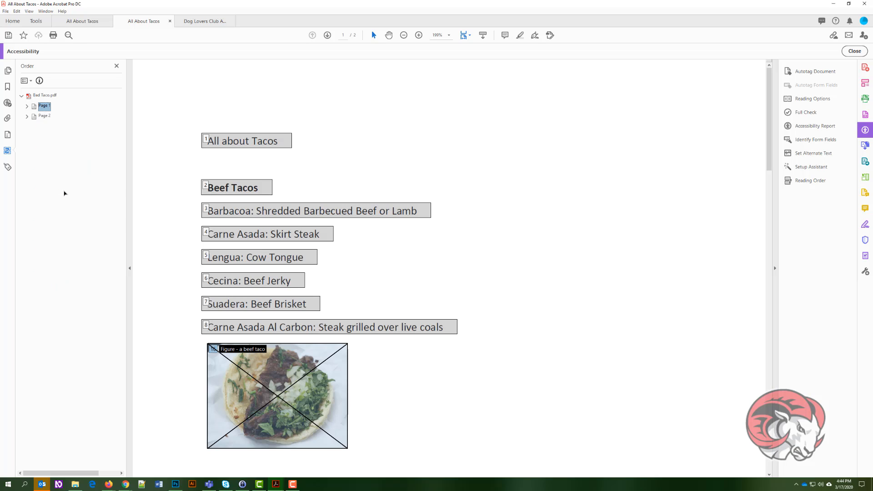
{"action": "scroll", "coordinate": [170, 291], "scroll_direction": "down", "scroll_amount": 3}
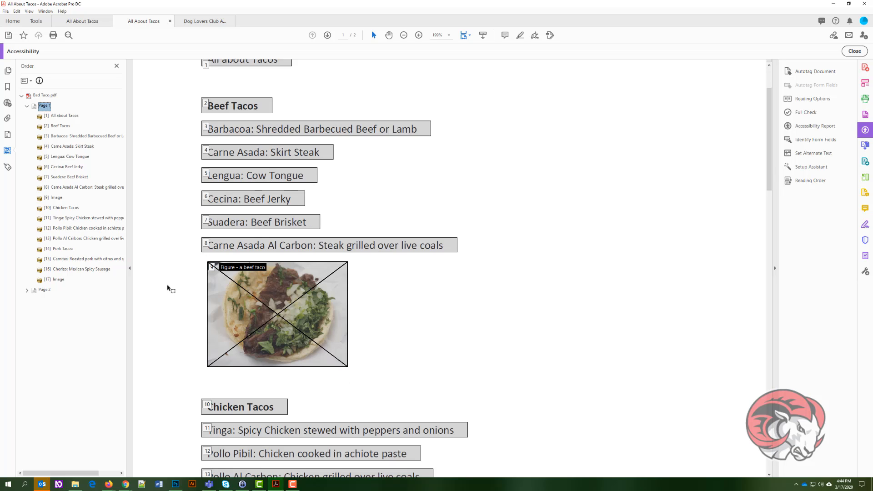
Move the chicken taco image in the reading order to between the Pollo Al Carbon line and the Pork Tacos heading
{"action": "left_click", "coordinate": [62, 280]}
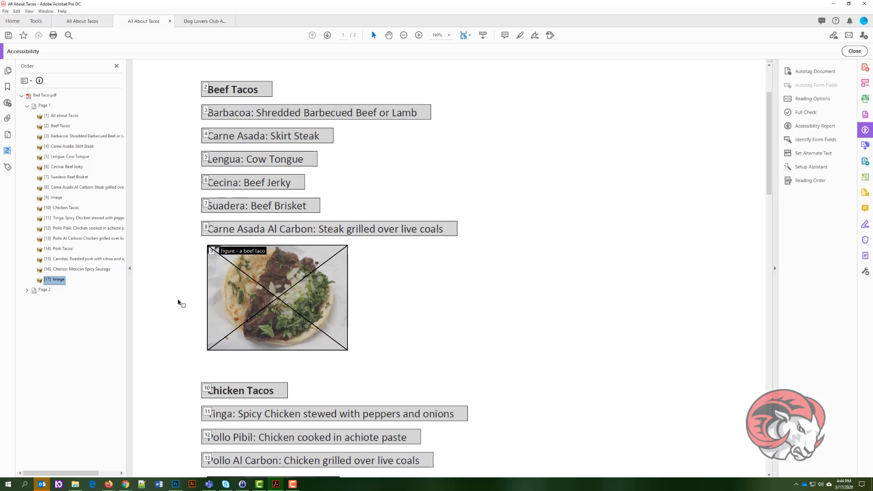
{"action": "scroll", "coordinate": [177, 302], "scroll_direction": "down", "scroll_amount": 4}
{"action": "scroll", "coordinate": [178, 302], "scroll_direction": "down", "scroll_amount": 1}
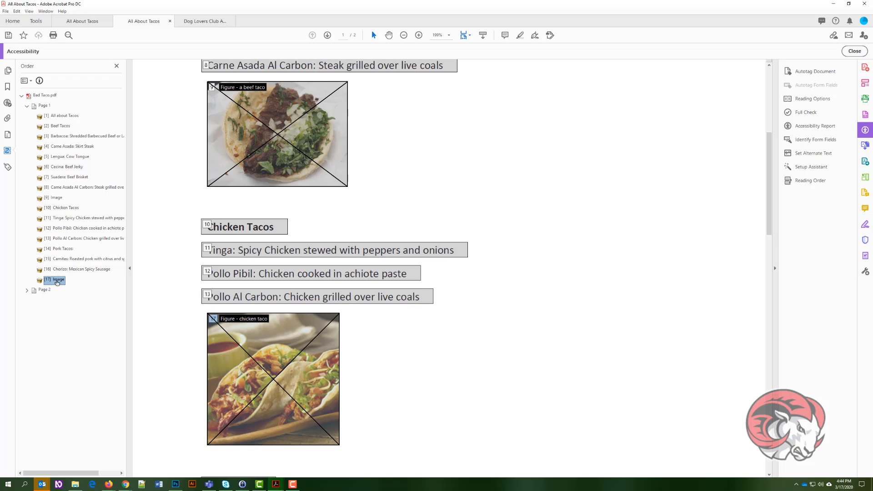
{"action": "left_click_drag", "start_coordinate": [57, 283], "coordinate": [66, 248]}
{"action": "scroll", "coordinate": [153, 265], "scroll_direction": "down", "scroll_amount": 5}
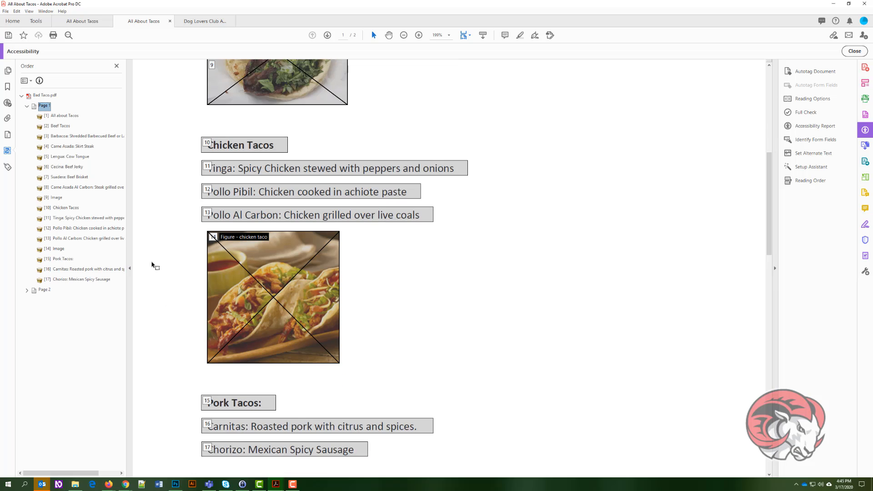
Delete the empty items 3 to 6, 10 to 12, 16 and 28 from page 2's reading order
{"action": "scroll", "coordinate": [156, 202], "scroll_direction": "down", "scroll_amount": 10}
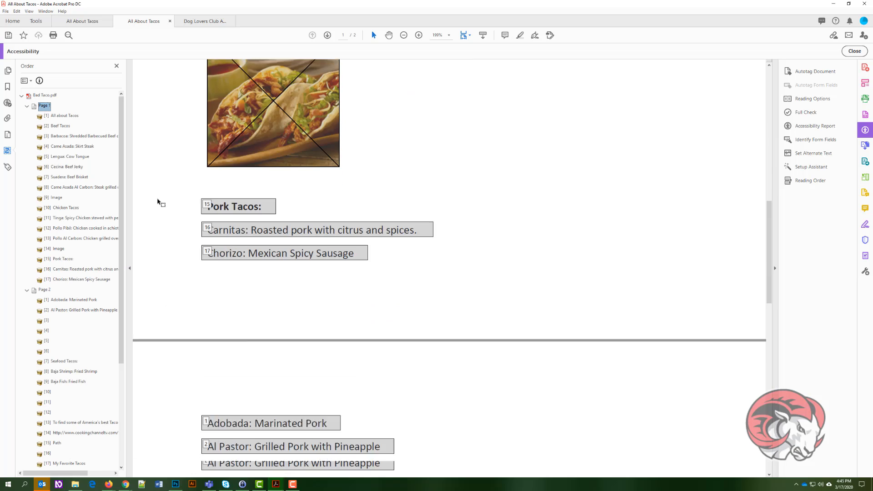
{"action": "scroll", "coordinate": [157, 201], "scroll_direction": "down", "scroll_amount": 2}
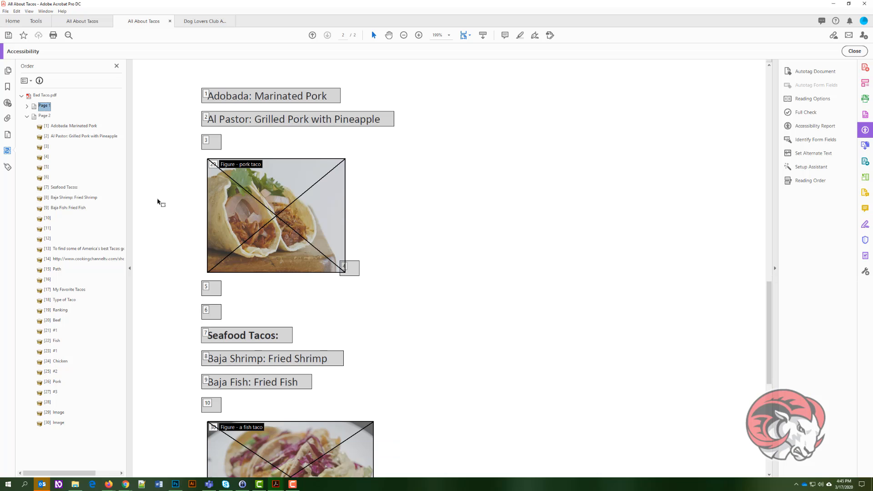
{"action": "left_click", "coordinate": [47, 149]}
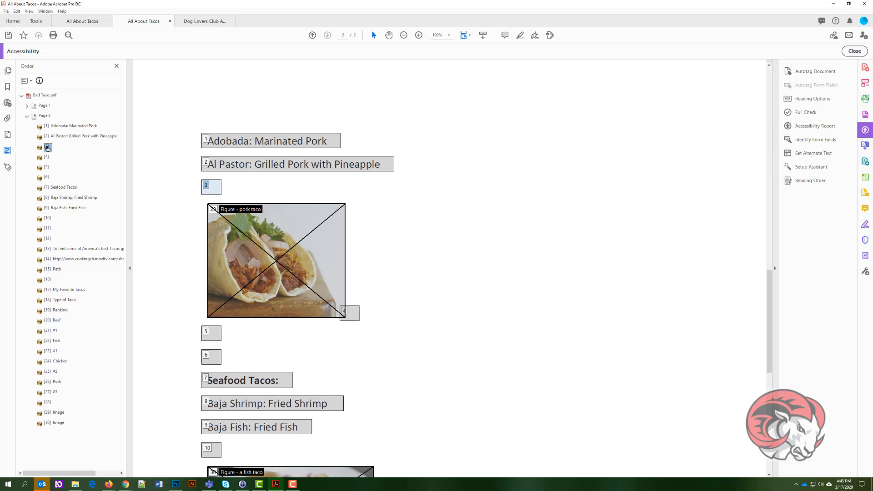
{"action": "left_click", "coordinate": [48, 159], "text": "ctrl"}
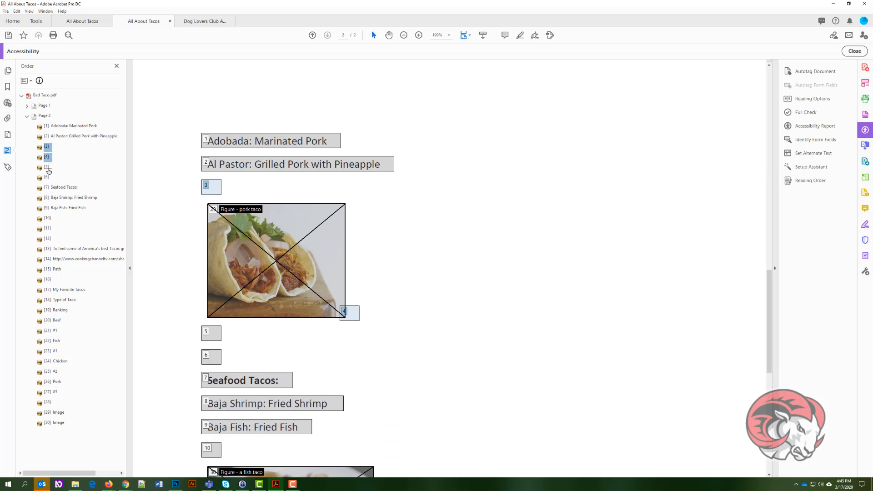
{"action": "left_click", "coordinate": [48, 169], "text": "ctrl"}
{"action": "left_click", "coordinate": [48, 180], "text": "ctrl"}
{"action": "left_click", "coordinate": [47, 218], "text": "ctrl"}
{"action": "left_click", "coordinate": [47, 228], "text": "ctrl"}
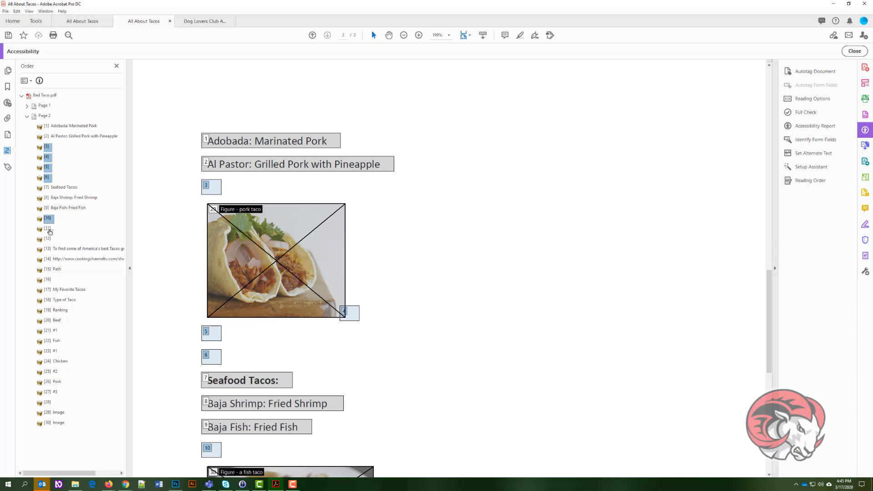
{"action": "left_click", "coordinate": [47, 239], "text": "ctrl"}
{"action": "left_click", "coordinate": [47, 279], "text": "ctrl"}
{"action": "left_click", "coordinate": [48, 404], "text": "ctrl"}
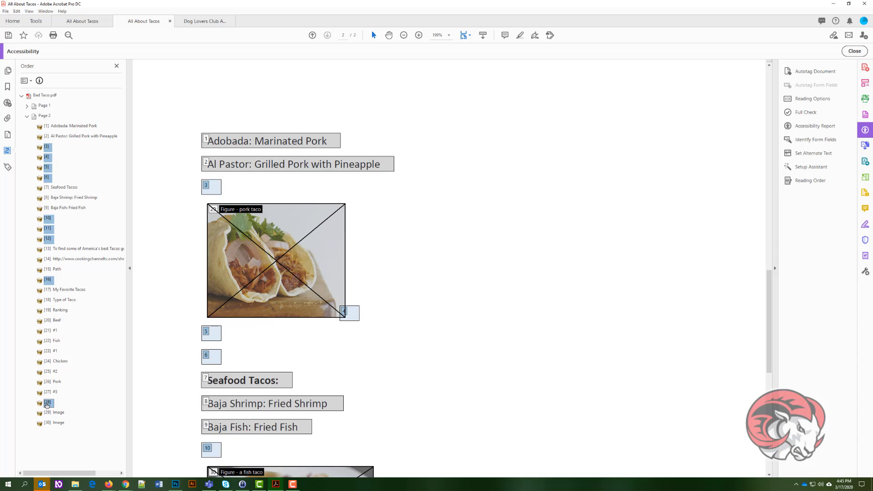
{"action": "key", "text": "Delete"}
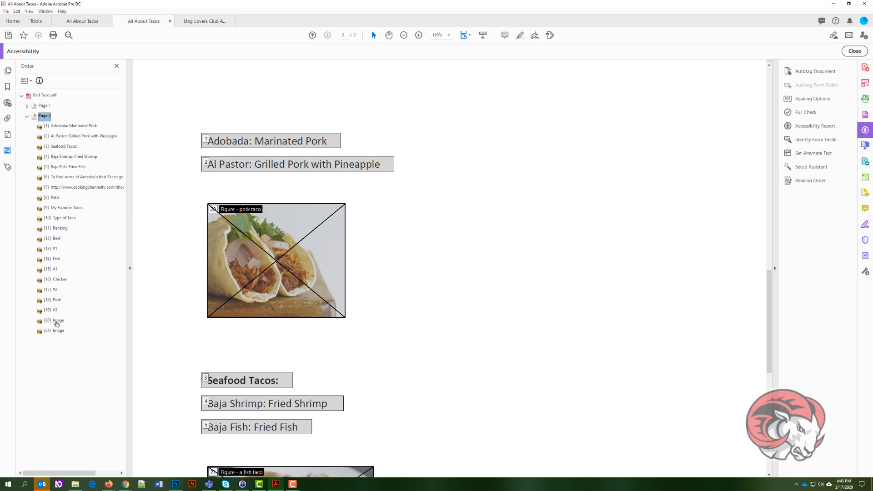
Move the pork taco image up in page 2's reading order to directly after the Seafood Tacos heading
{"action": "left_click_drag", "start_coordinate": [54, 320], "coordinate": [60, 201]}
{"action": "left_click_drag", "start_coordinate": [50, 178], "coordinate": [56, 154]}
{"action": "scroll", "coordinate": [160, 307], "scroll_direction": "down", "scroll_amount": 5}
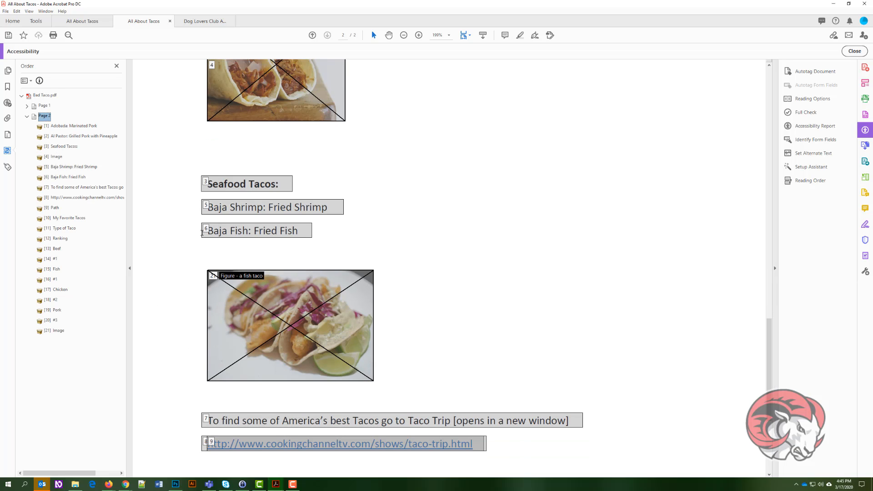
Move the fish taco image in page 2's reading order to directly after the Baja Fish line, and return to the accessibility check results
{"action": "left_click_drag", "start_coordinate": [53, 331], "coordinate": [63, 184]}
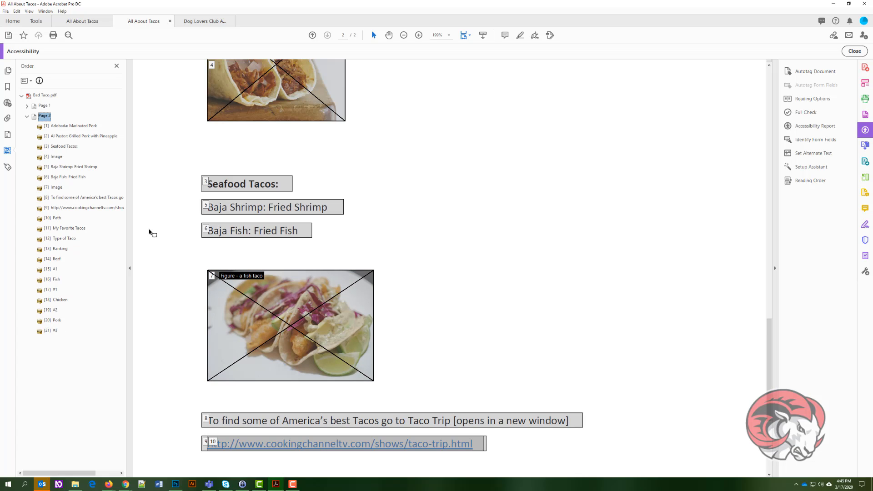
{"action": "scroll", "coordinate": [150, 233], "scroll_direction": "down", "scroll_amount": 5}
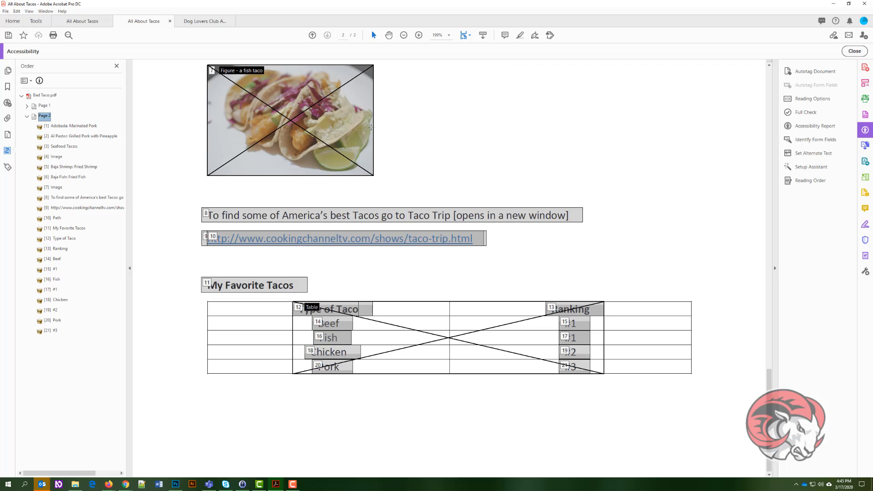
{"action": "left_click", "coordinate": [195, 213]}
{"action": "left_click", "coordinate": [27, 117]}
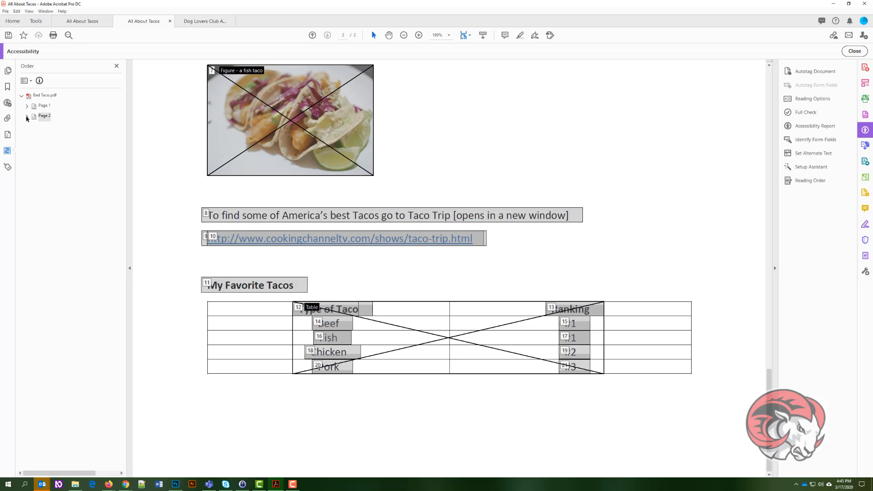
{"action": "left_click", "coordinate": [7, 103]}
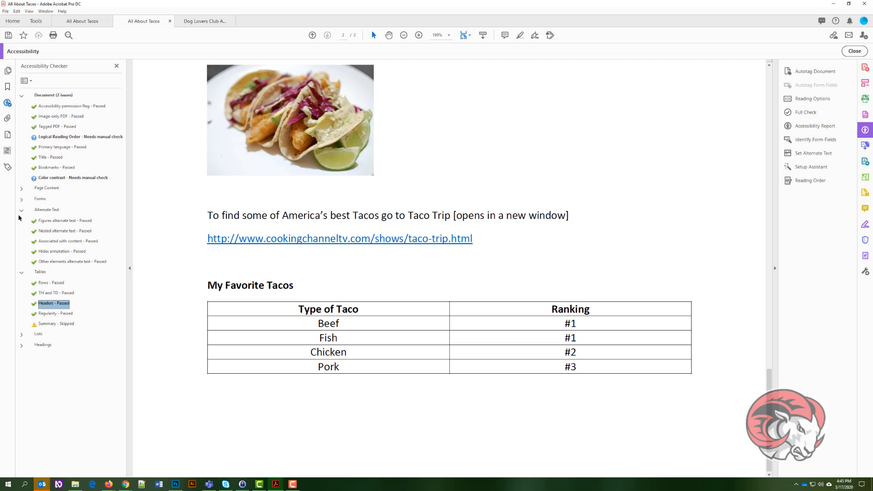
{"action": "left_click", "coordinate": [199, 227]}
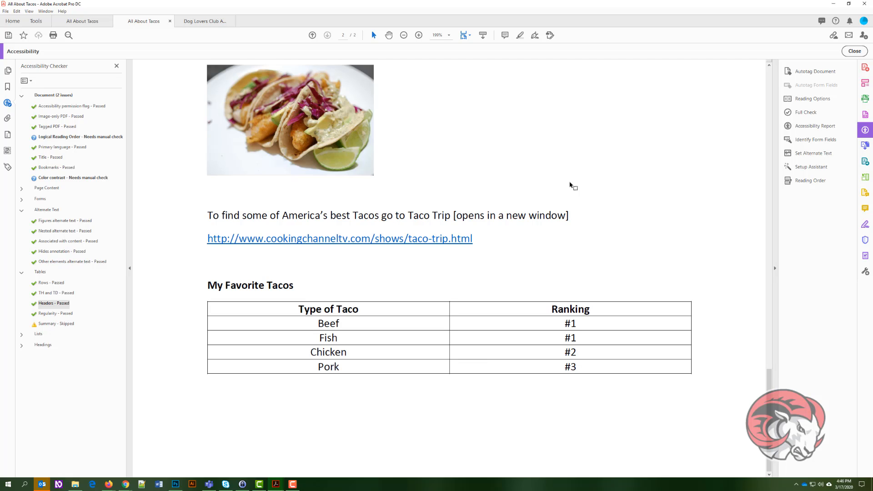
Cut the cookingchanneltv.com URL line out of the text below the fish taco image on page 2
{"action": "left_click", "coordinate": [865, 83]}
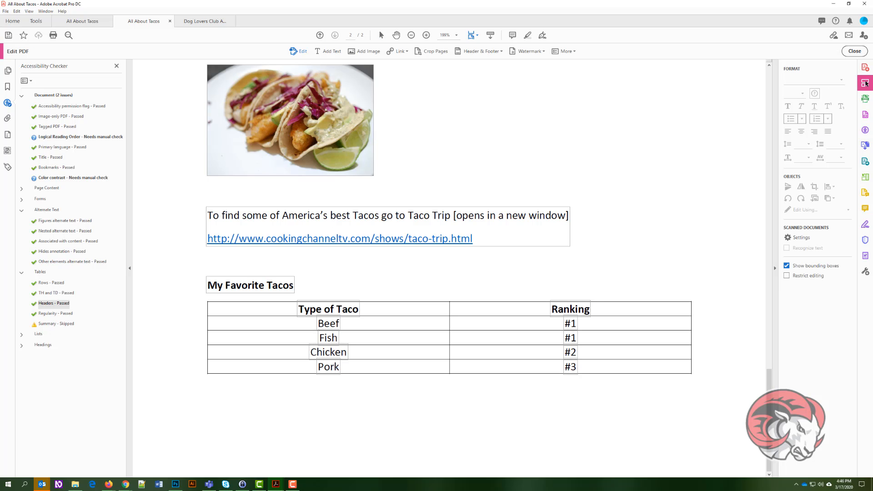
{"action": "left_click_drag", "start_coordinate": [476, 238], "coordinate": [207, 240]}
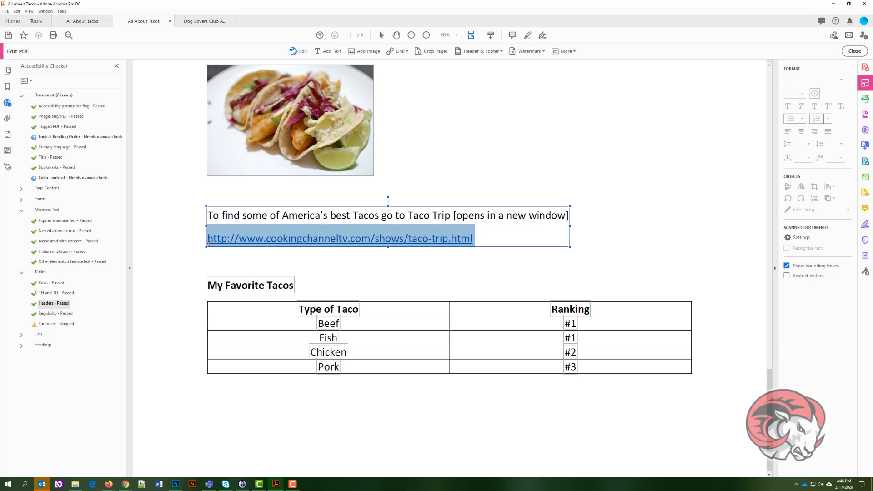
{"action": "right_click", "coordinate": [309, 237]}
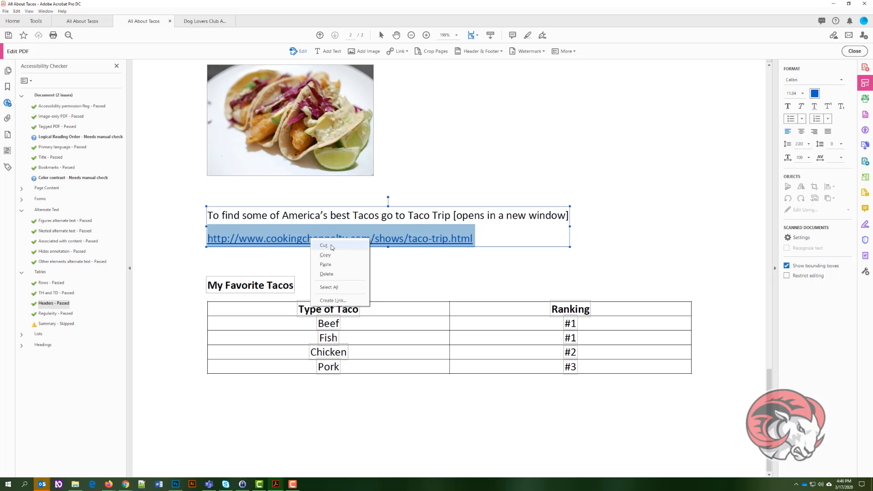
{"action": "left_click", "coordinate": [333, 246]}
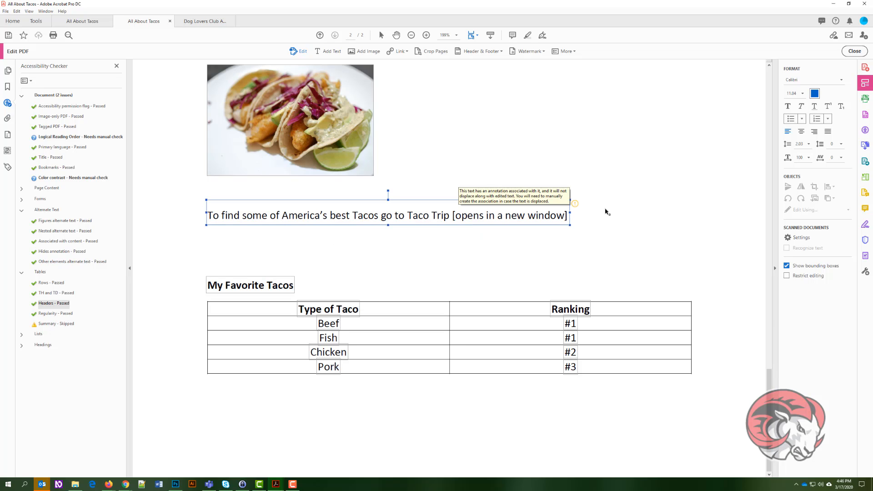
Reword the sentence to read "go to the Taco Trip website [opens in a new window]" and widen its text box to fit one line
{"action": "left_click", "coordinate": [448, 219]}
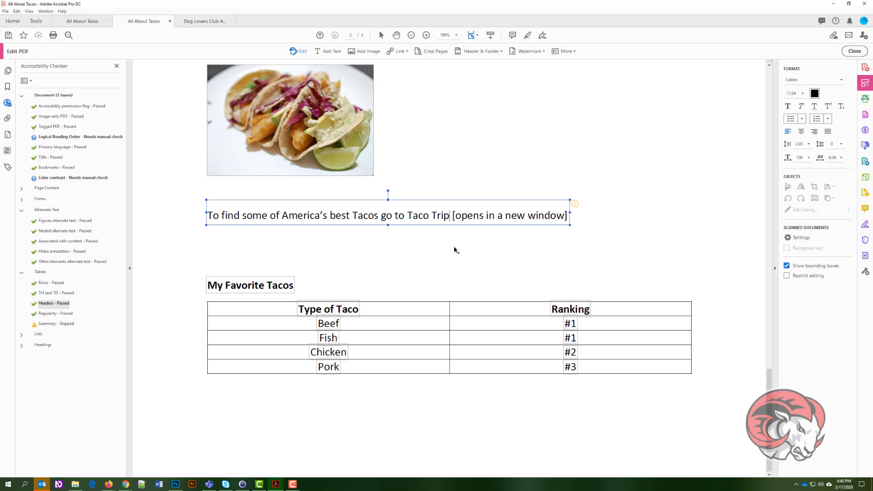
{"action": "left_click", "coordinate": [410, 219]}
{"action": "type", "text": "the"}
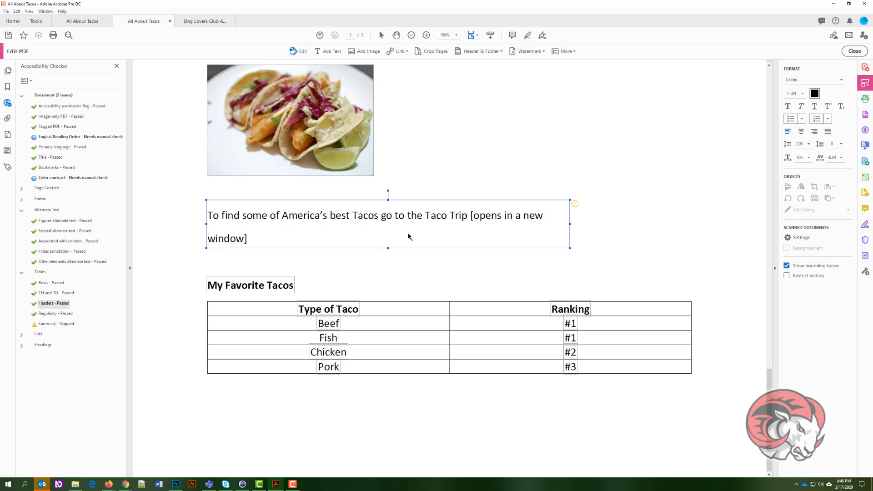
{"action": "left_click", "coordinate": [471, 223]}
{"action": "type", "text": "website"}
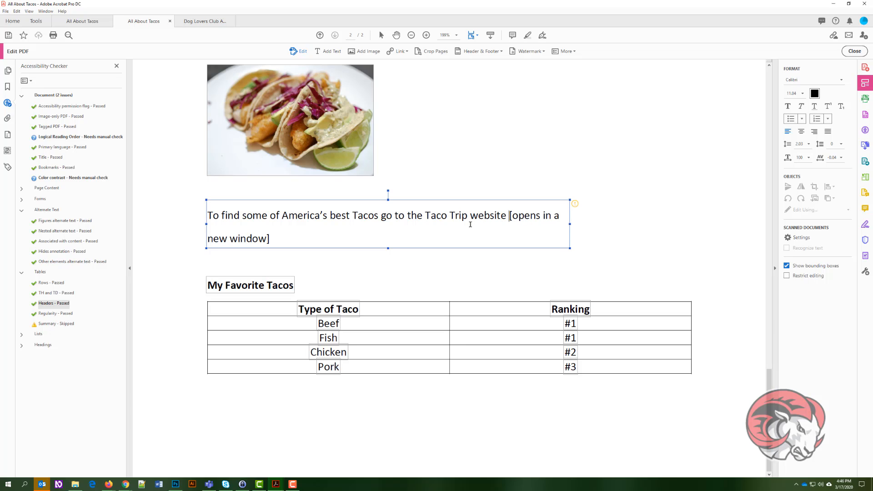
{"action": "left_click_drag", "start_coordinate": [570, 224], "coordinate": [654, 224]}
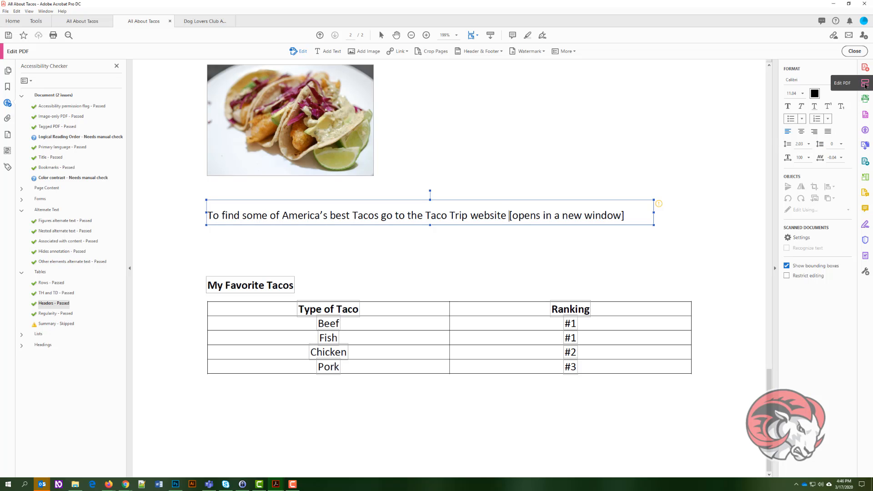
{"action": "left_click", "coordinate": [861, 54]}
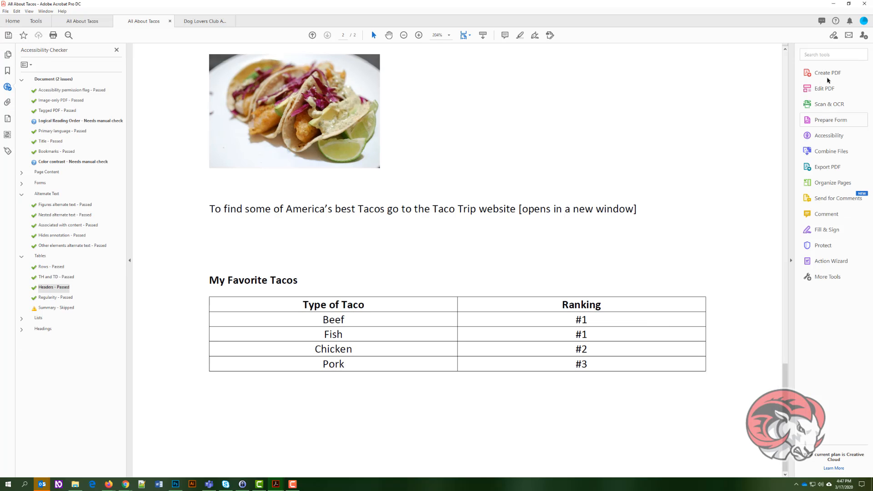
{"action": "left_click", "coordinate": [825, 88]}
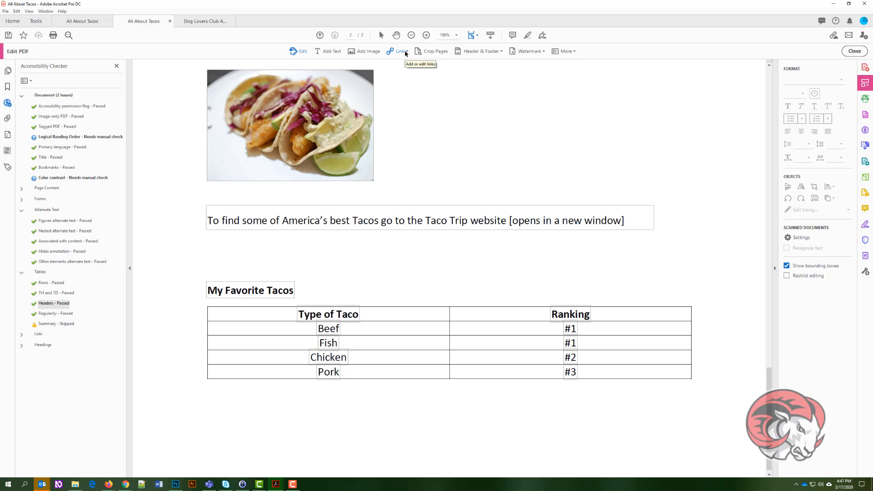
{"action": "left_click", "coordinate": [406, 53]}
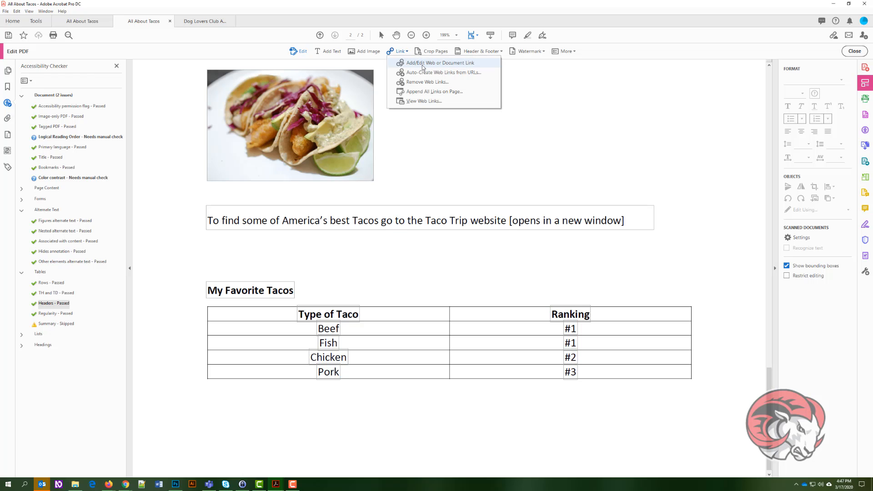
{"action": "left_click", "coordinate": [442, 66]}
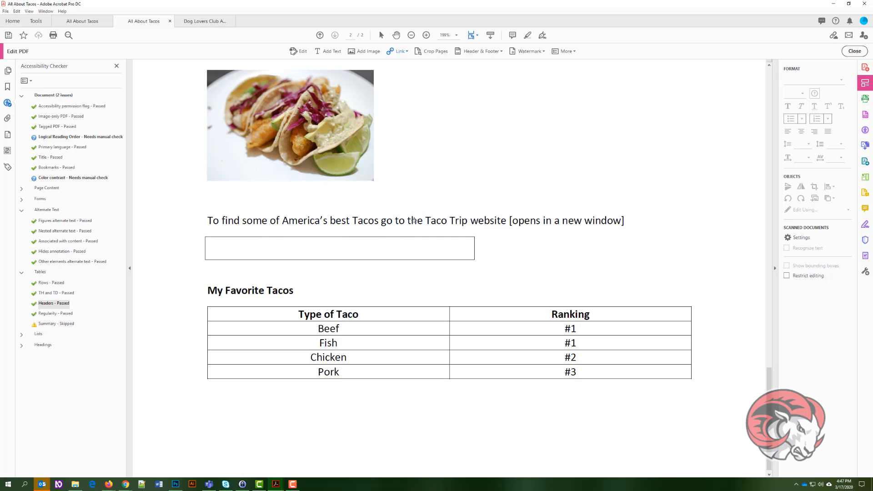
{"action": "left_click_drag", "start_coordinate": [403, 207], "coordinate": [510, 232]}
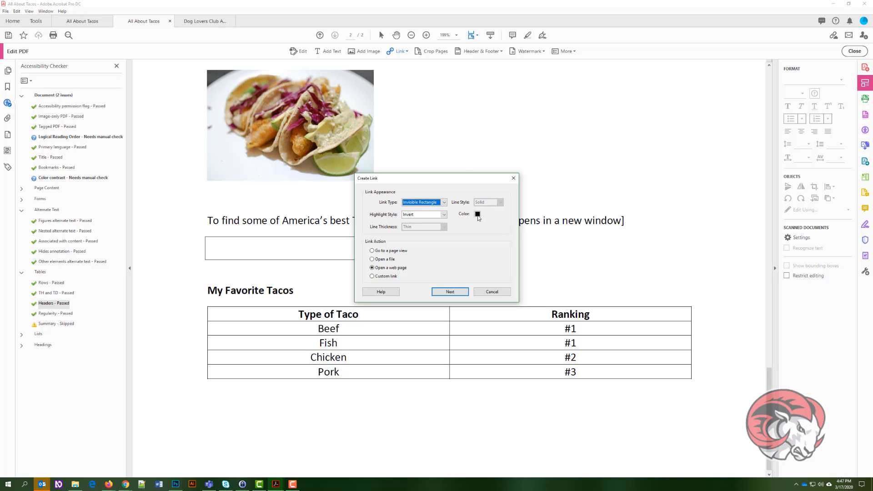
{"action": "left_click_drag", "start_coordinate": [454, 178], "coordinate": [739, 151]}
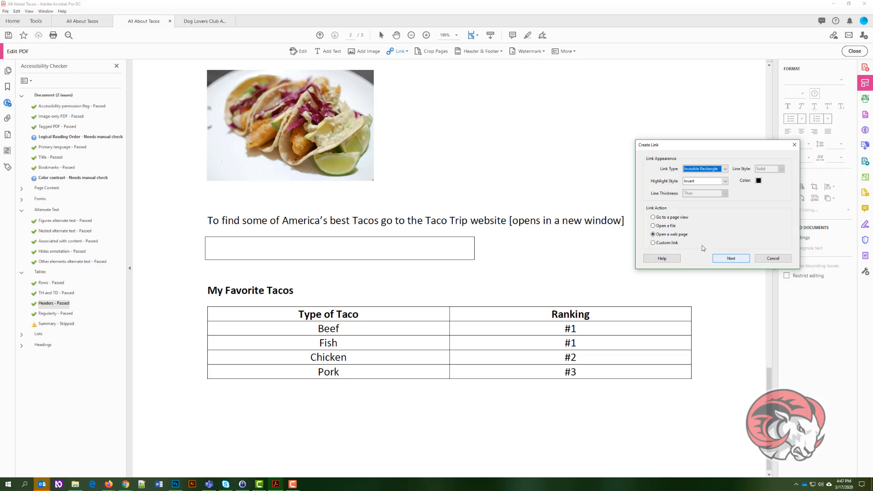
{"action": "left_click", "coordinate": [741, 262]}
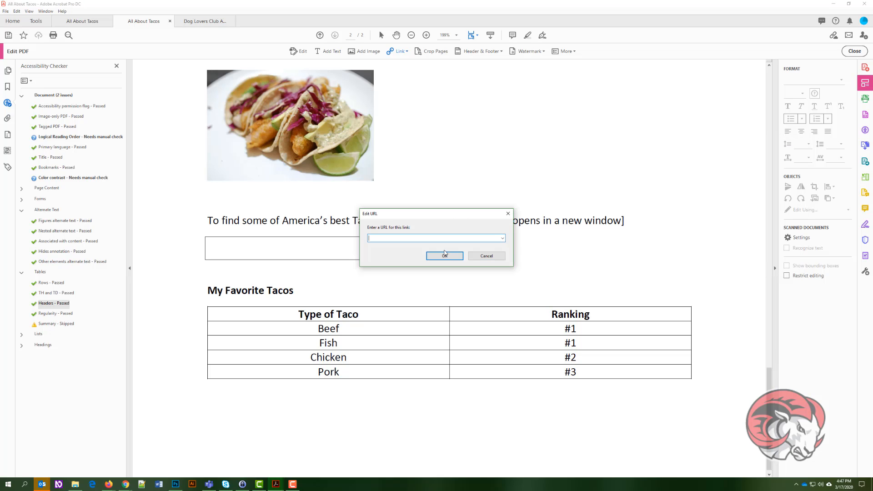
{"action": "right_click", "coordinate": [416, 237]}
{"action": "left_click", "coordinate": [423, 267]}
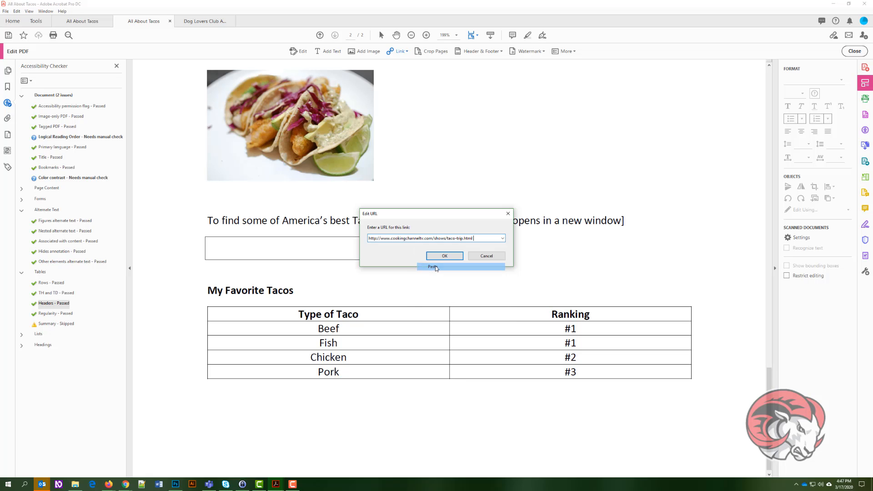
{"action": "left_click", "coordinate": [451, 257]}
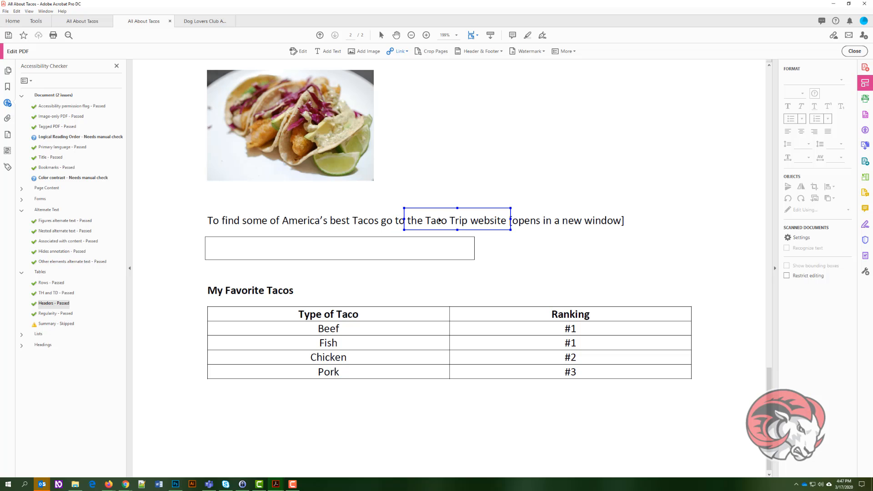
{"action": "left_click", "coordinate": [857, 51]}
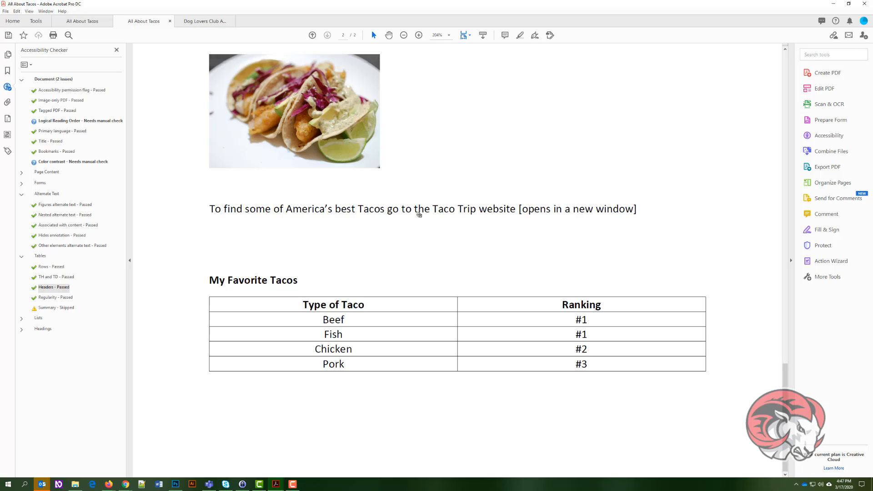
{"action": "mouse_move", "coordinate": [428, 212]}
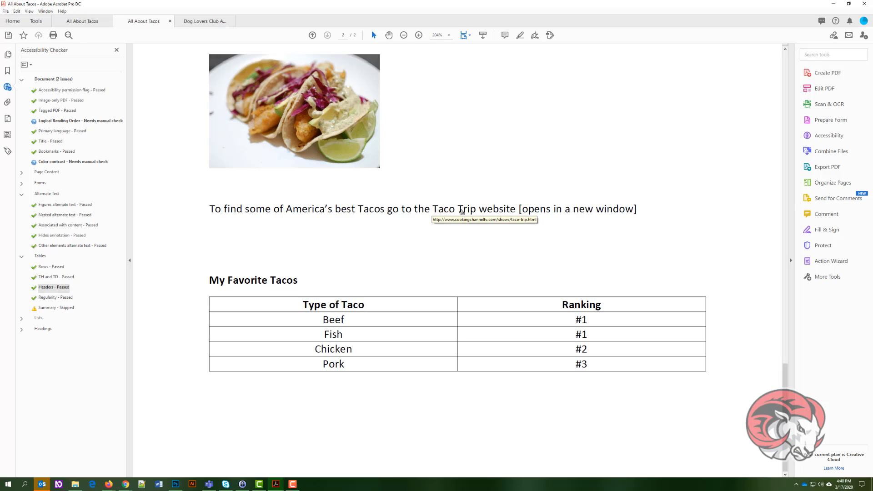
Format the words "the Taco Trip website" as underlined blue text
{"action": "left_click", "coordinate": [824, 89]}
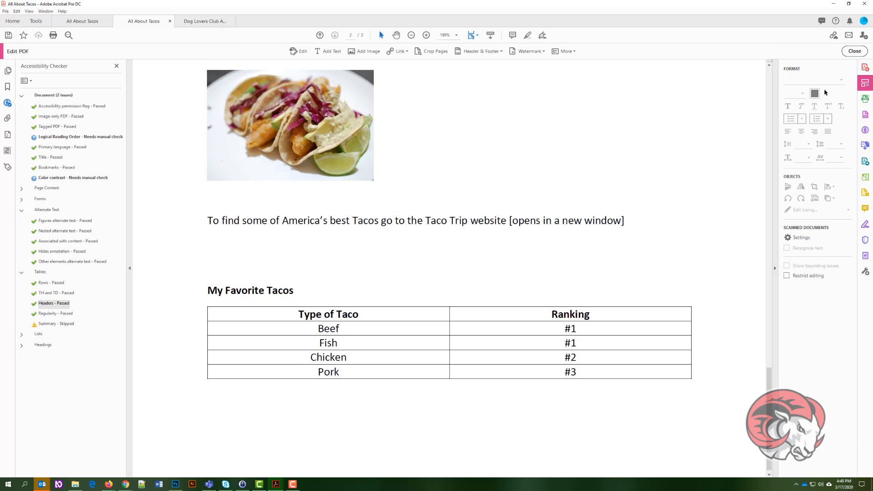
{"action": "left_click_drag", "start_coordinate": [507, 222], "coordinate": [407, 222]}
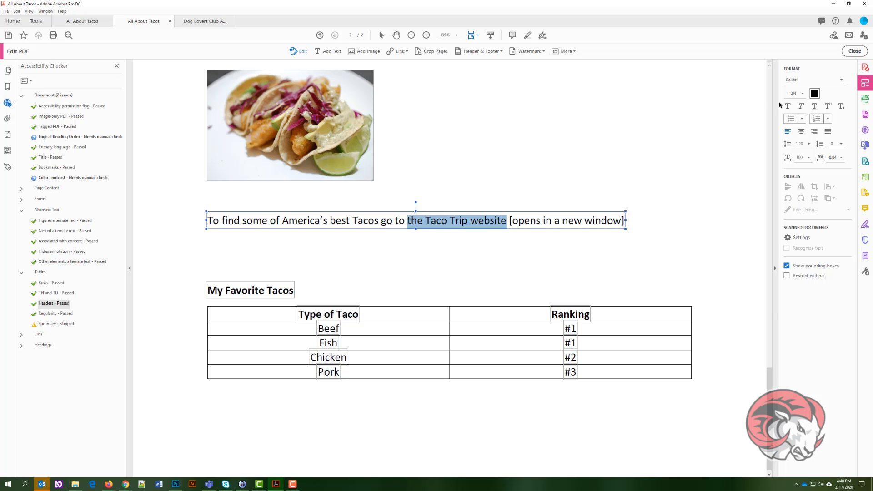
{"action": "left_click", "coordinate": [814, 108]}
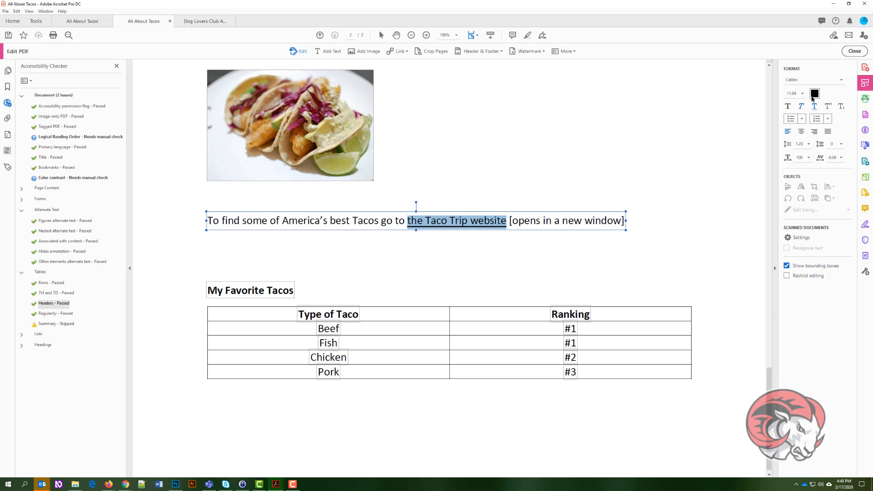
{"action": "left_click", "coordinate": [816, 95]}
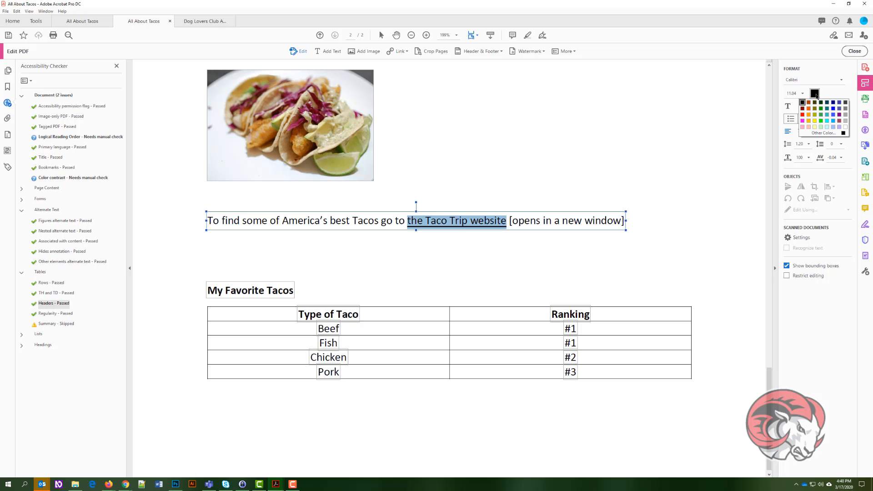
{"action": "left_click", "coordinate": [832, 110]}
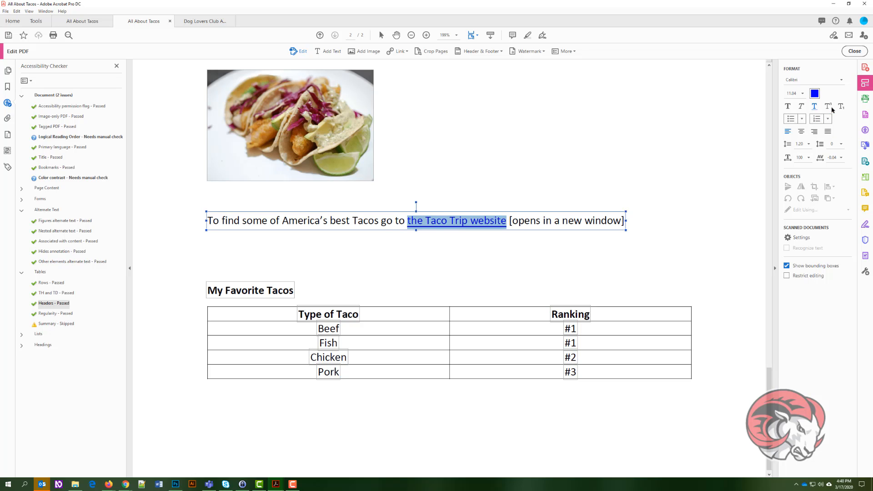
{"action": "left_click", "coordinate": [855, 51]}
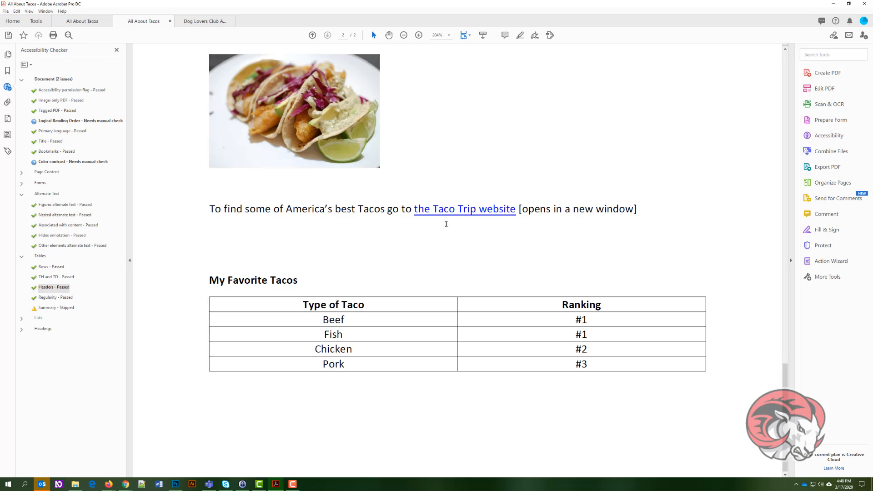
{"action": "mouse_move", "coordinate": [446, 248]}
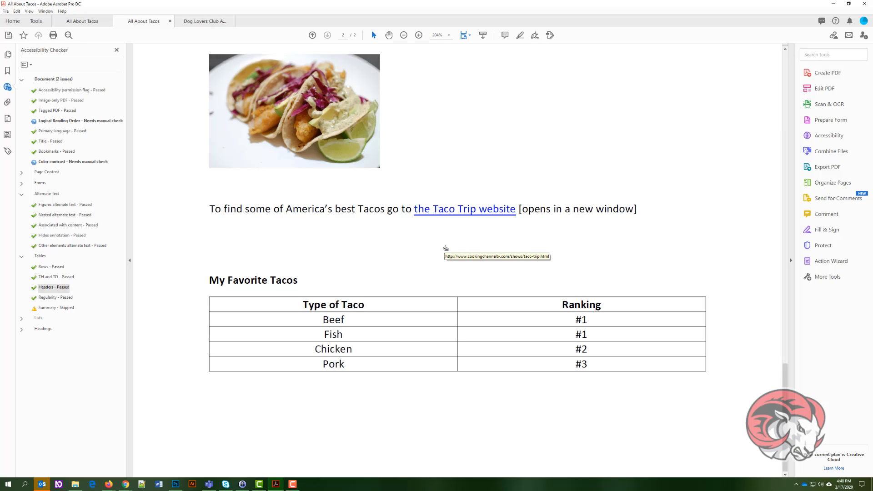